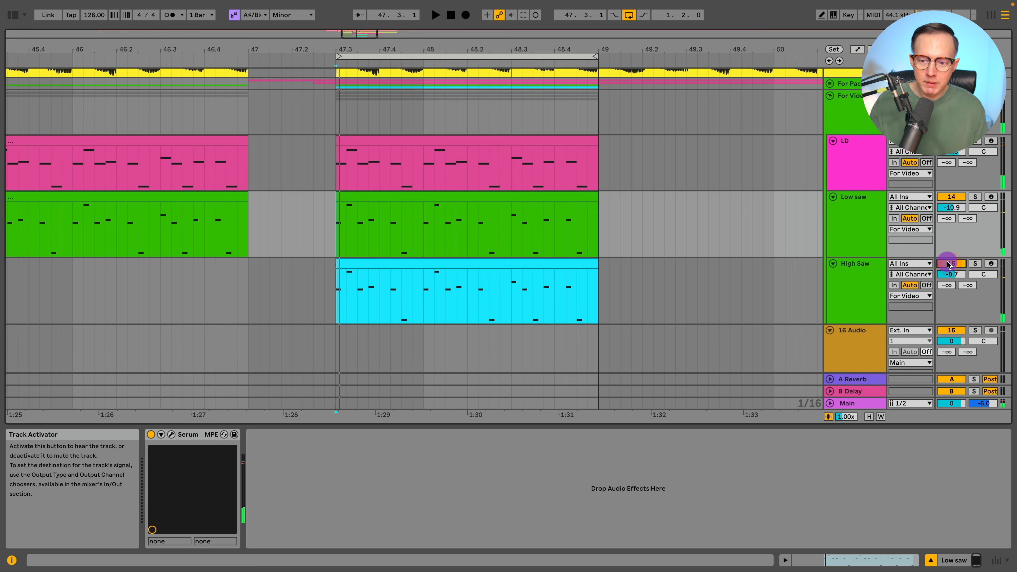
- Set the Kickstart 2 mix on the For Video group to 46% while auditioning the loop, and deactivate the effect
{"action": "key", "text": "space"}
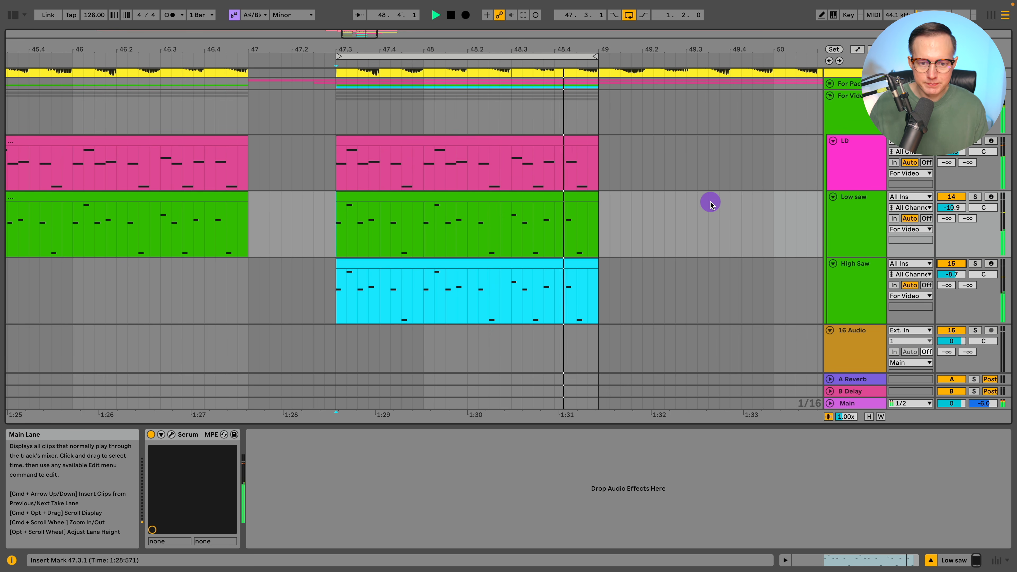
{"action": "left_click", "coordinate": [843, 117]}
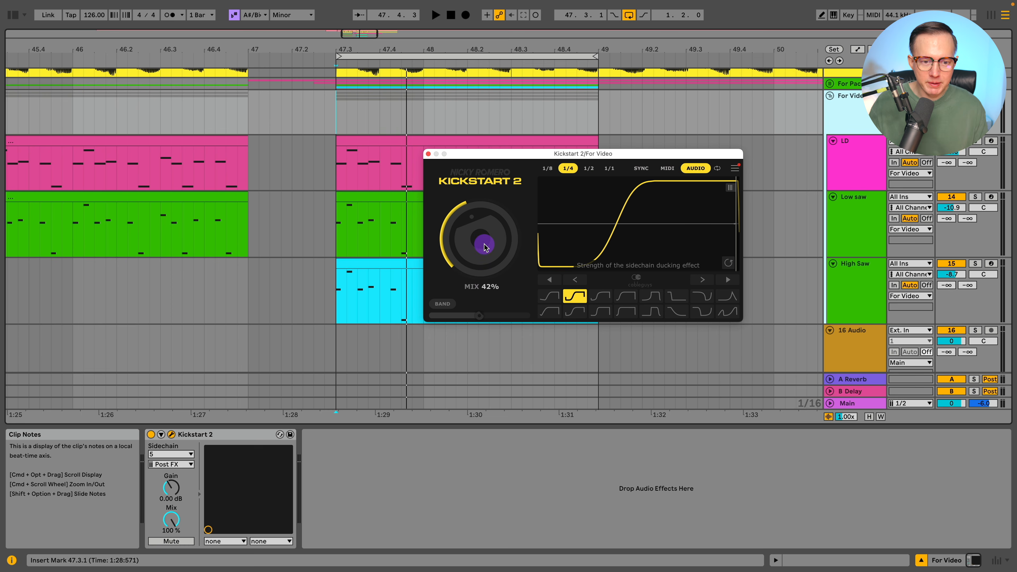
{"action": "key", "text": "space"}
{"action": "mouse_move", "coordinate": [484, 245]}
{"action": "left_mouse_down"}
{"action": "mouse_move", "coordinate": [506, 191]}
{"action": "mouse_move", "coordinate": [502, 234]}
{"action": "mouse_move", "coordinate": [475, 228]}
{"action": "left_mouse_up"}
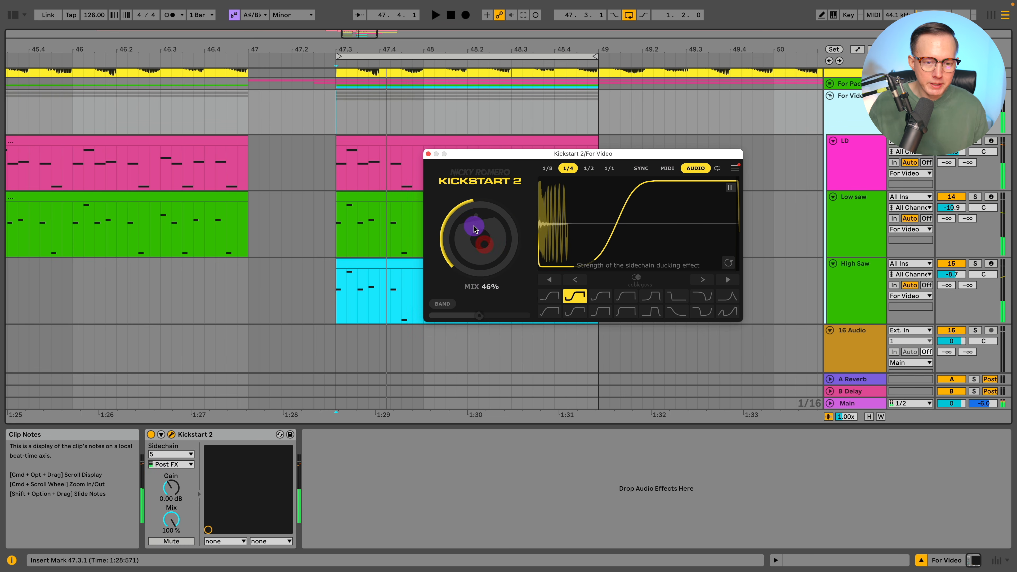
{"action": "left_click", "coordinate": [428, 154]}
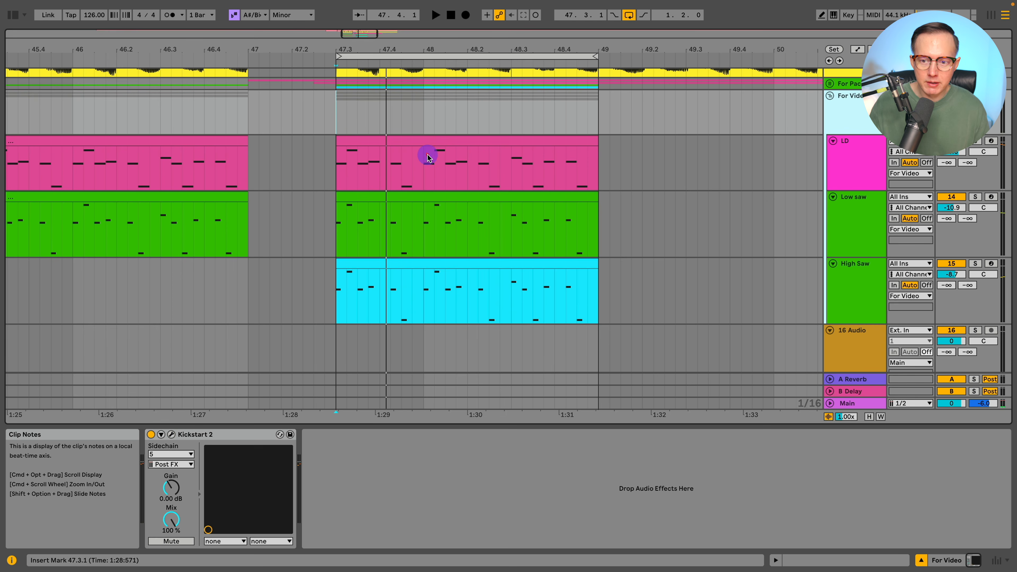
{"action": "left_click", "coordinate": [151, 434]}
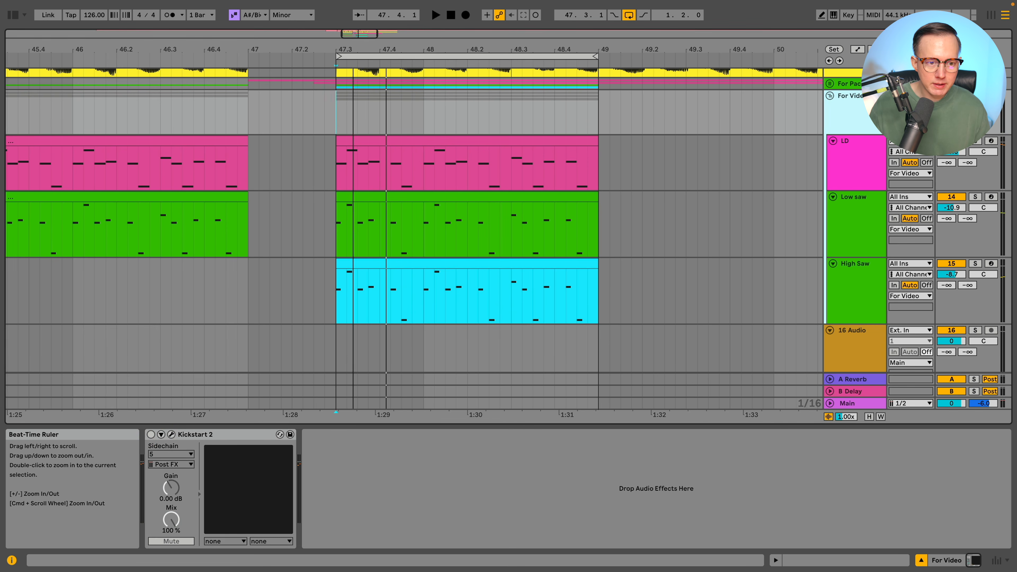
{"action": "mouse_move", "coordinate": [340, 56]}
{"action": "left_mouse_down"}
{"action": "mouse_move", "coordinate": [276, 51]}
{"action": "mouse_move", "coordinate": [335, 56]}
{"action": "left_mouse_up"}
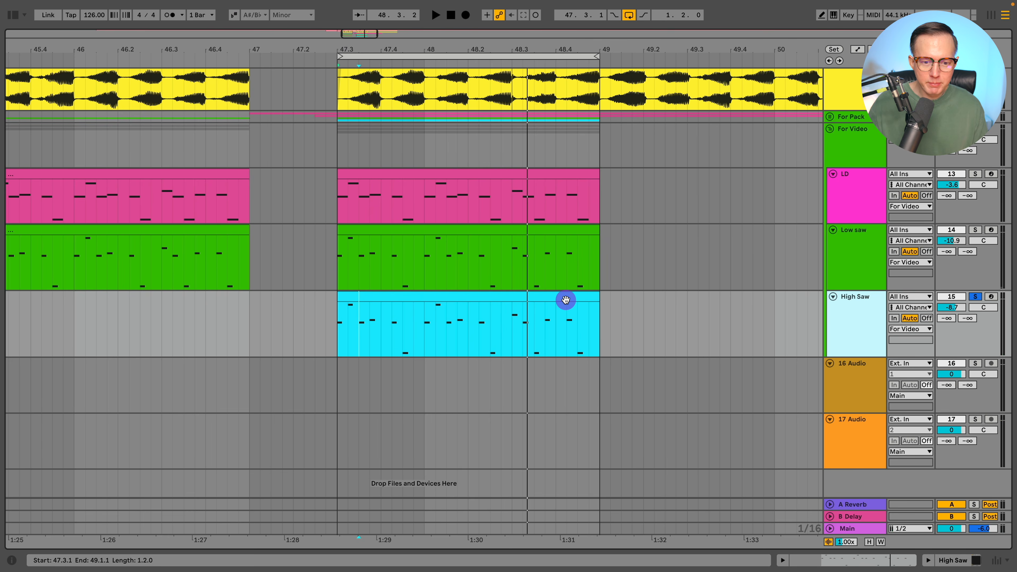
- Open the High Saw clip in the note editor to examine its notes, and close the editor
{"action": "double_click", "coordinate": [566, 299]}
{"action": "left_click", "coordinate": [526, 339]}
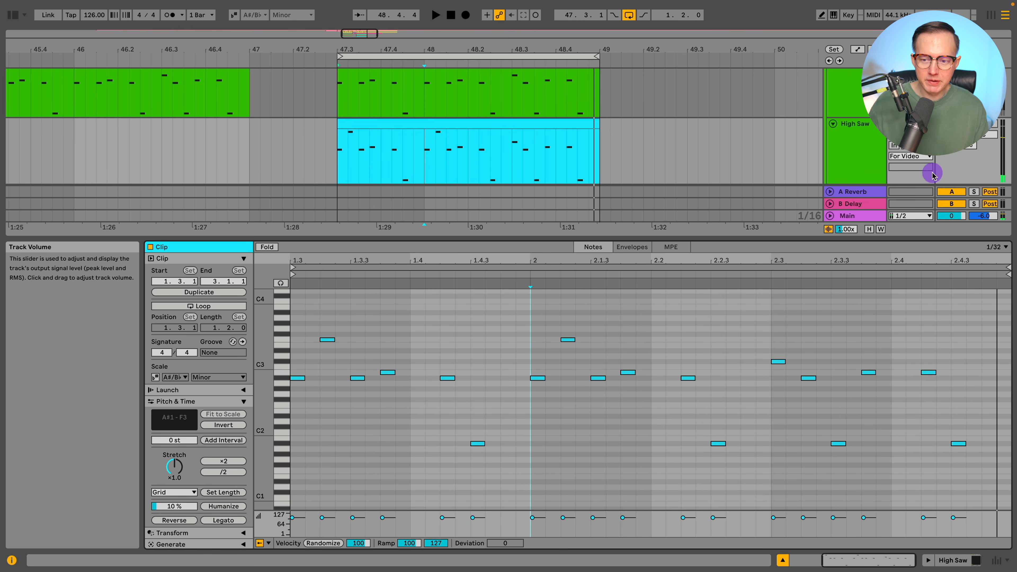
{"action": "left_click", "coordinate": [783, 560]}
- Solo the Low saw track and play the looped section to hear it on its own
{"action": "left_click", "coordinate": [859, 317]}
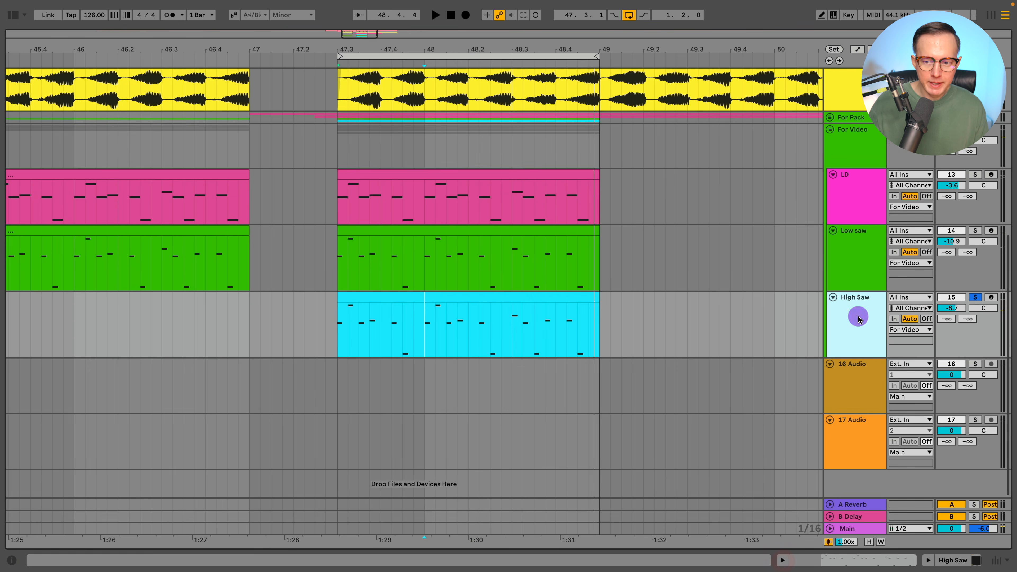
{"action": "left_click", "coordinate": [852, 278]}
{"action": "left_click", "coordinate": [976, 231]}
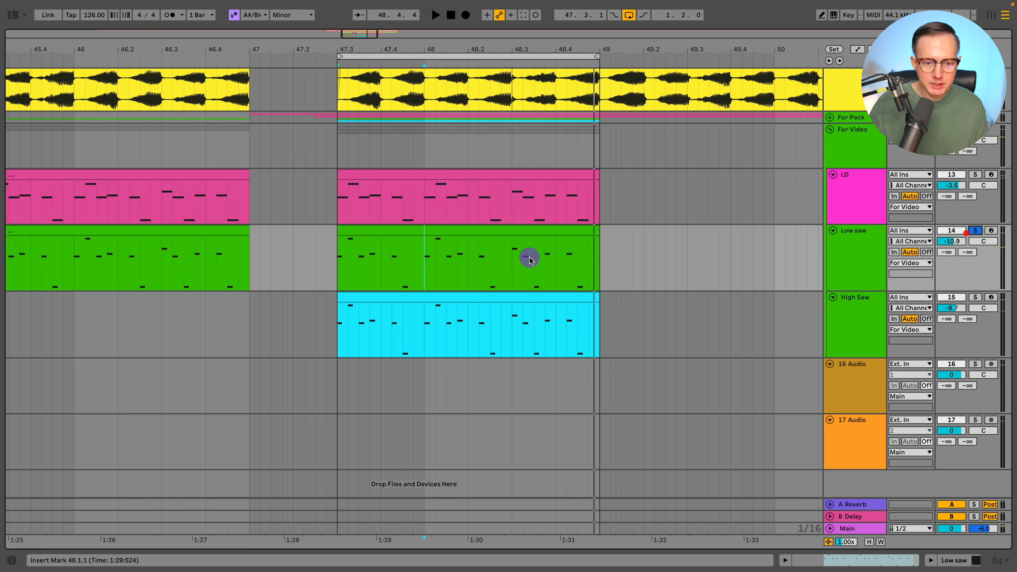
{"action": "key", "text": "space"}
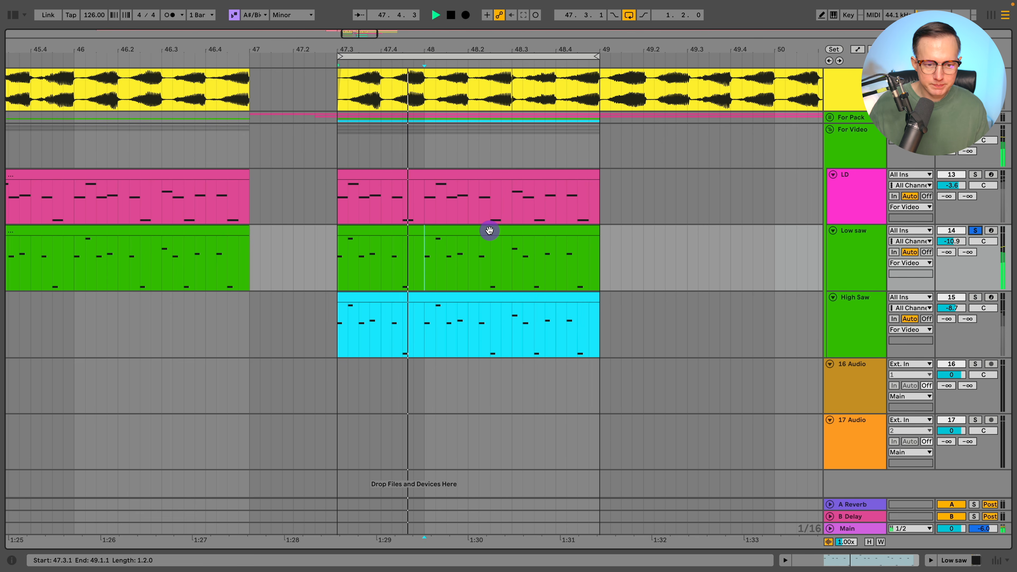
{"action": "left_click", "coordinate": [834, 332]}
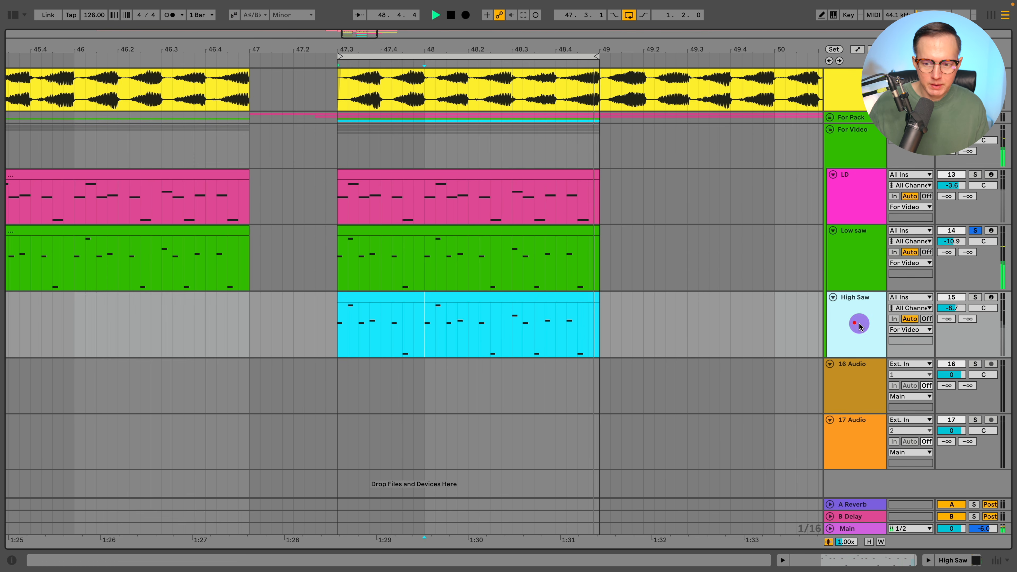
{"action": "key", "text": "space"}
- Solo the High Saw track and bring up its Serum synth in a clear area of the arrangement
{"action": "left_click", "coordinate": [976, 298]}
{"action": "left_click", "coordinate": [935, 569]}
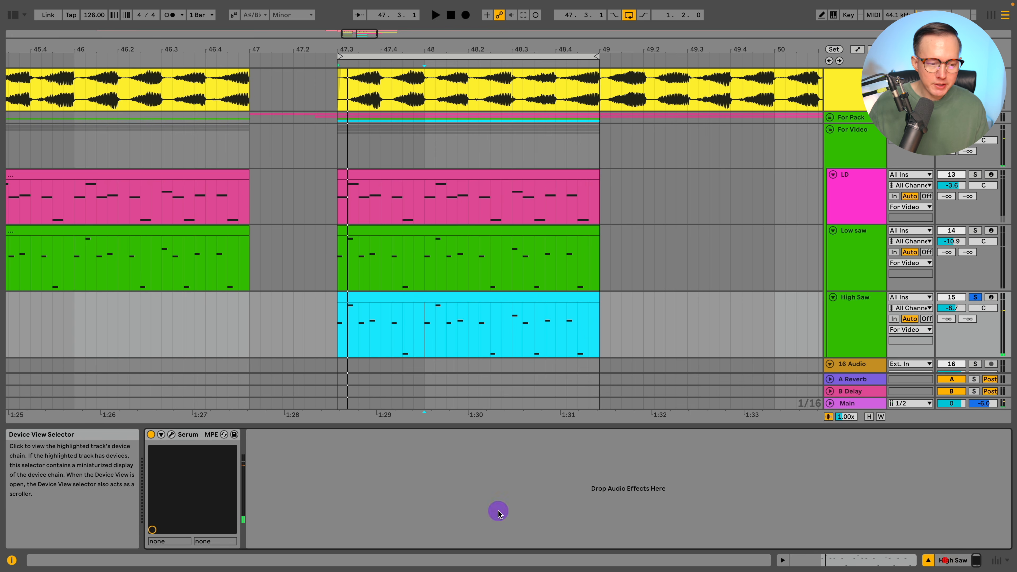
{"action": "left_click", "coordinate": [175, 432]}
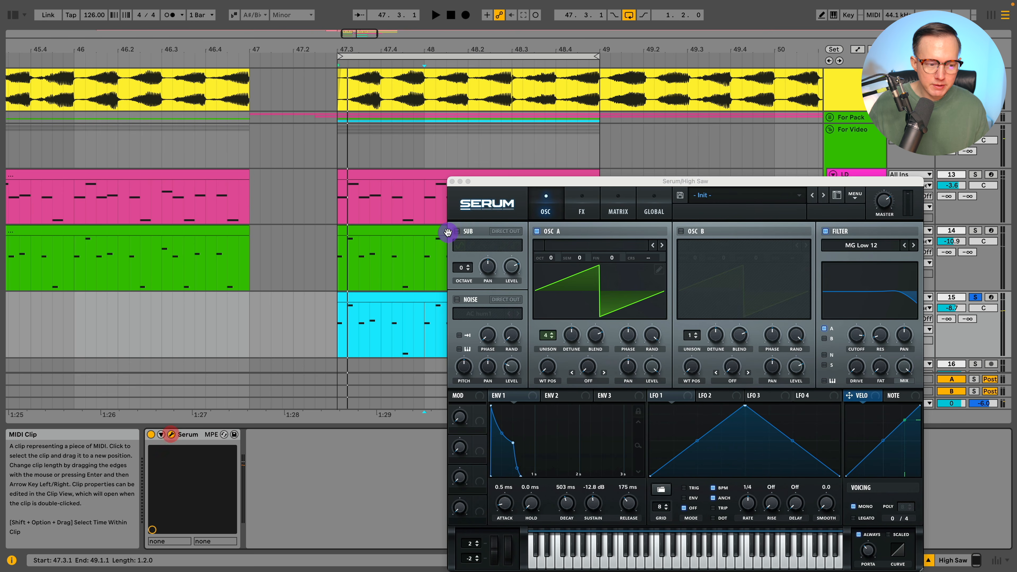
{"action": "left_click_drag", "start_coordinate": [529, 182], "coordinate": [337, 79]}
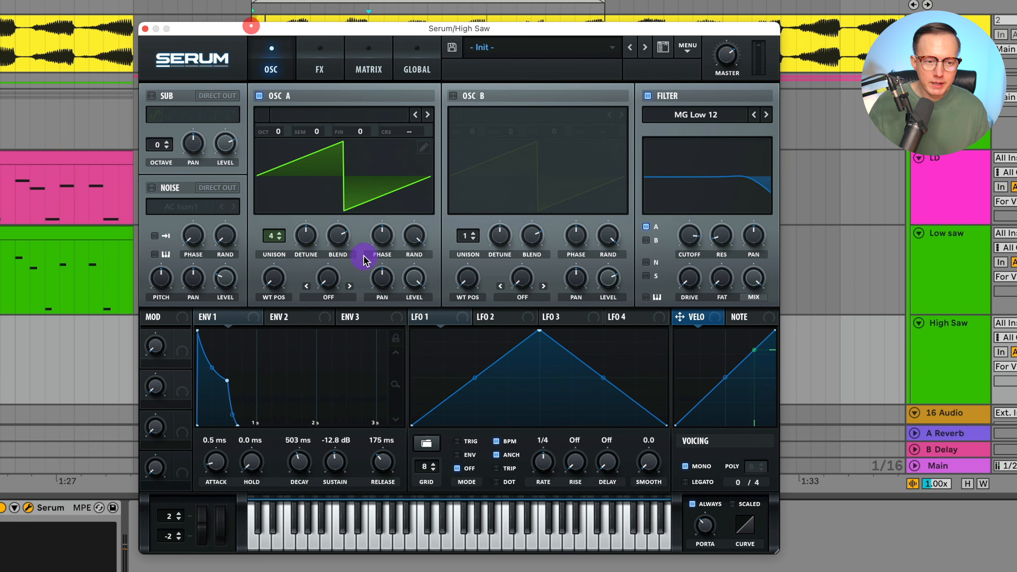
- Examine High Saw's Serum settings: the global unison options, the modulation matrix, oscillator A's unison and detune, and the portamento
{"action": "left_click", "coordinate": [460, 103]}
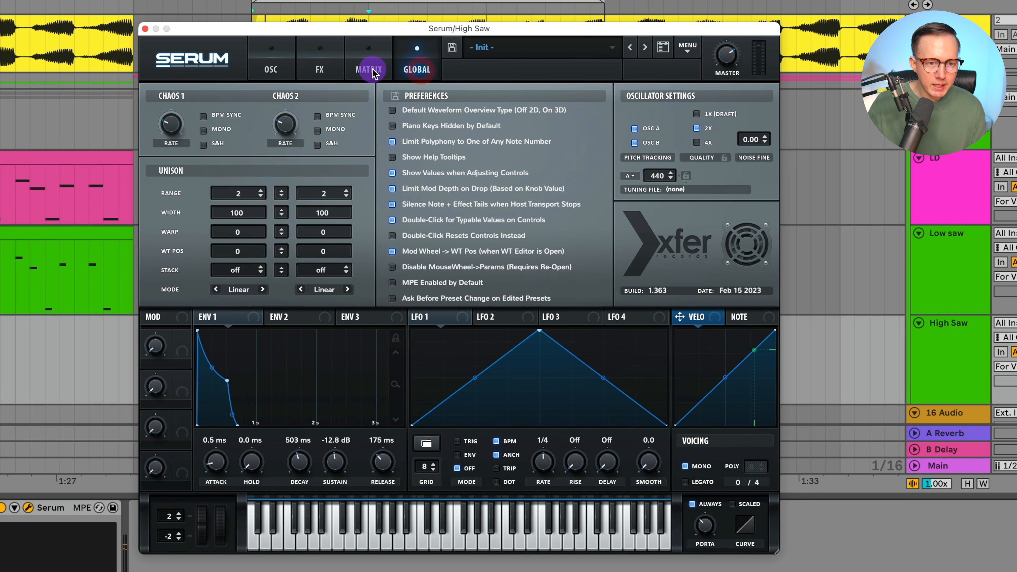
{"action": "left_click", "coordinate": [371, 72]}
{"action": "left_click", "coordinate": [416, 69]}
{"action": "left_click", "coordinate": [247, 74]}
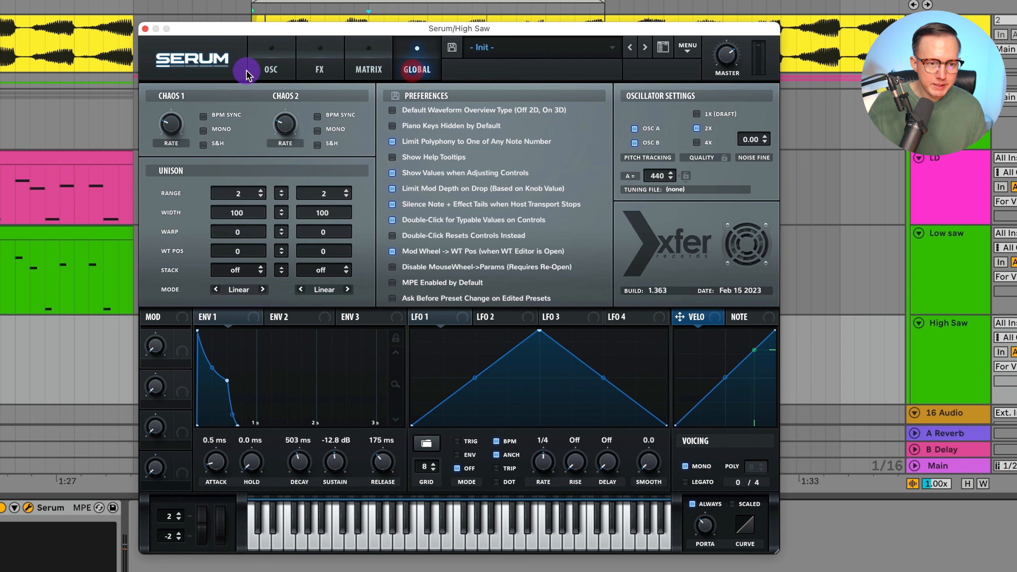
{"action": "left_click", "coordinate": [270, 70]}
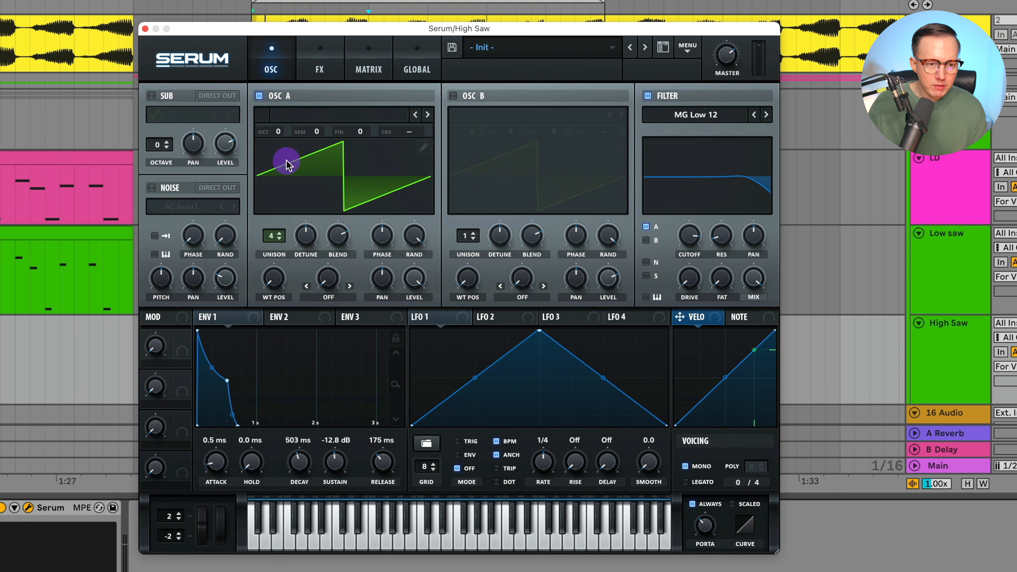
{"action": "left_click", "coordinate": [305, 237]}
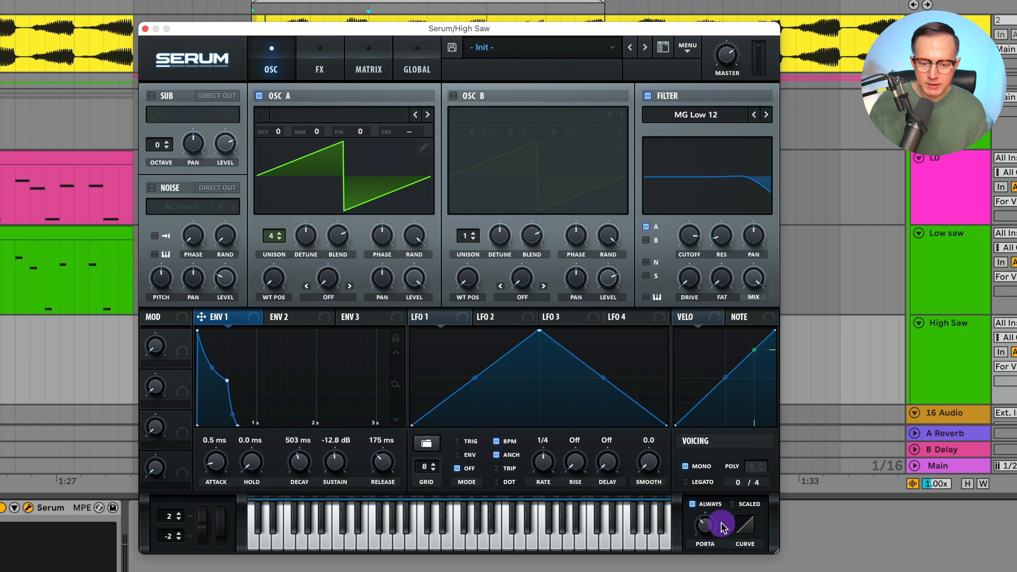
{"action": "left_click", "coordinate": [707, 526]}
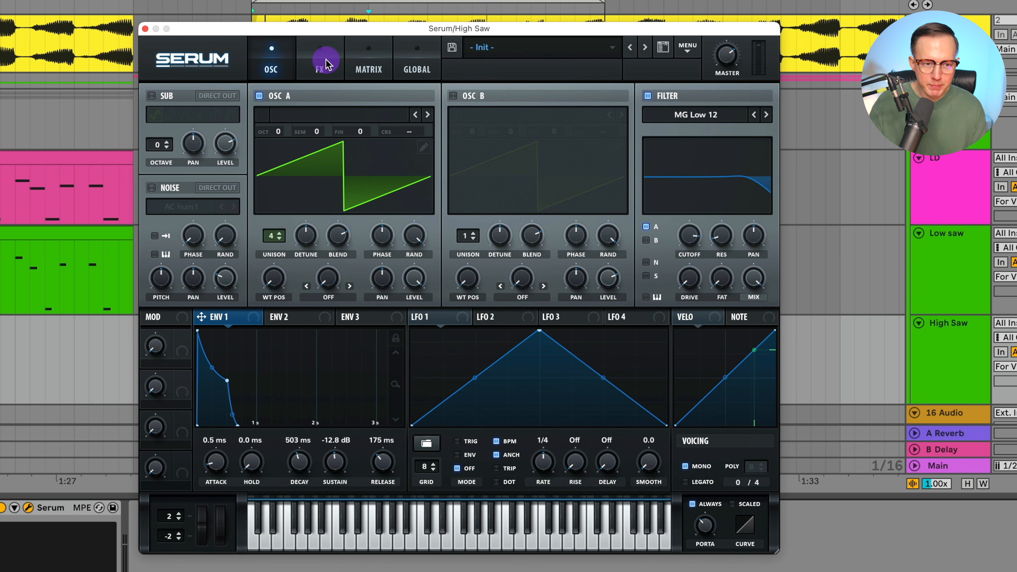
- Move the EQ to the start of the effects chain in High Saw's Serum and close the synth window
{"action": "left_click", "coordinate": [320, 64]}
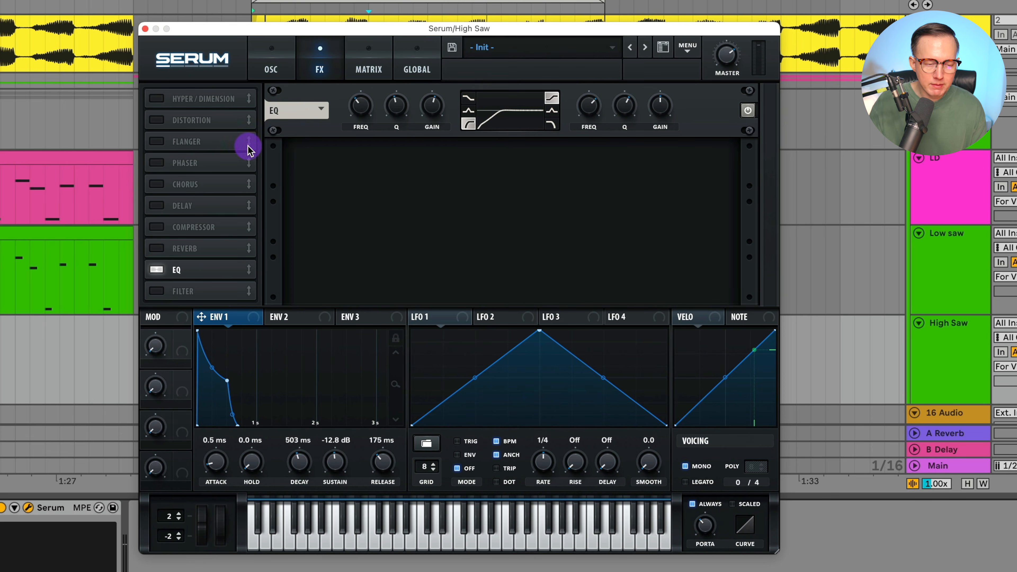
{"action": "left_click_drag", "start_coordinate": [192, 271], "coordinate": [204, 90]}
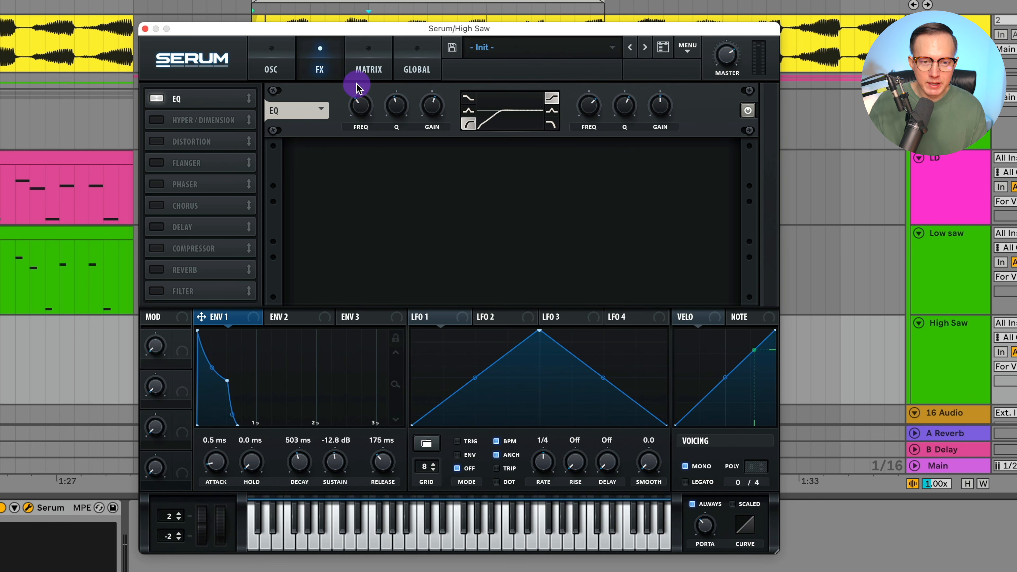
{"action": "scroll", "coordinate": [975, 321], "scroll_direction": "down", "scroll_amount": 1}
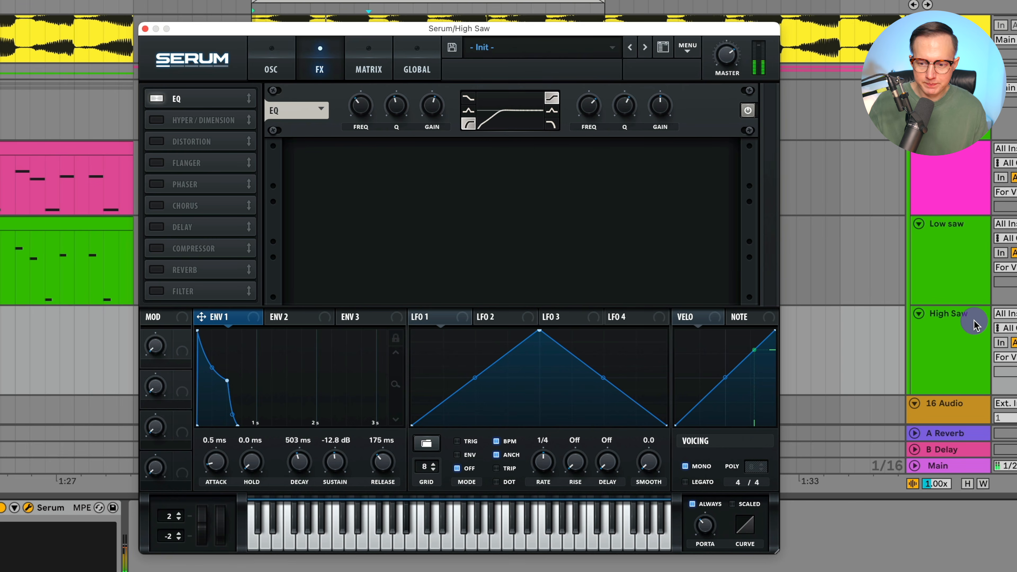
{"action": "left_click", "coordinate": [145, 28]}
- Open Low saw's Serum to examine its filter, EQ effect and oscillator settings, and close the synth window
{"action": "left_click", "coordinate": [942, 268]}
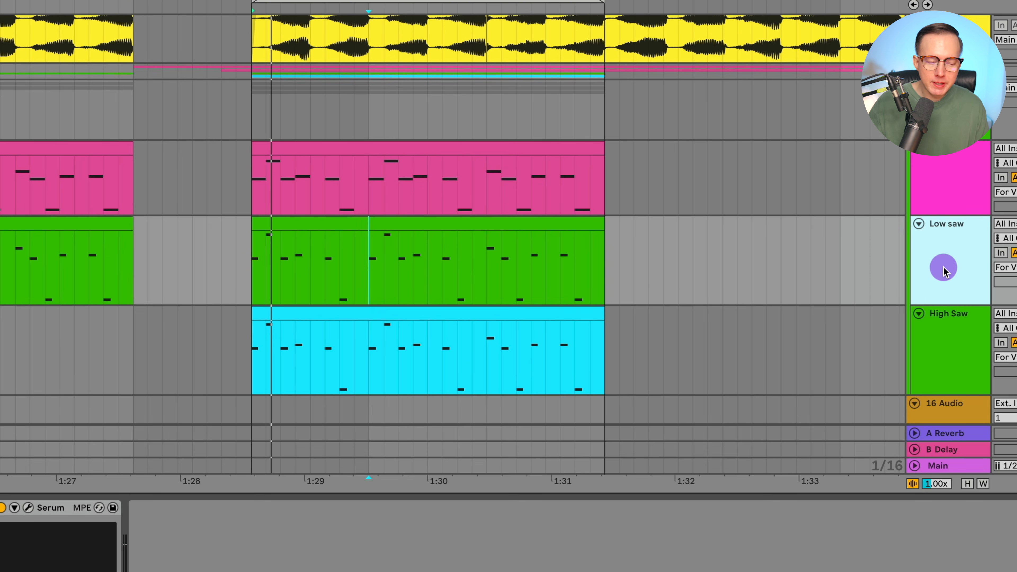
{"action": "left_click", "coordinate": [27, 507]}
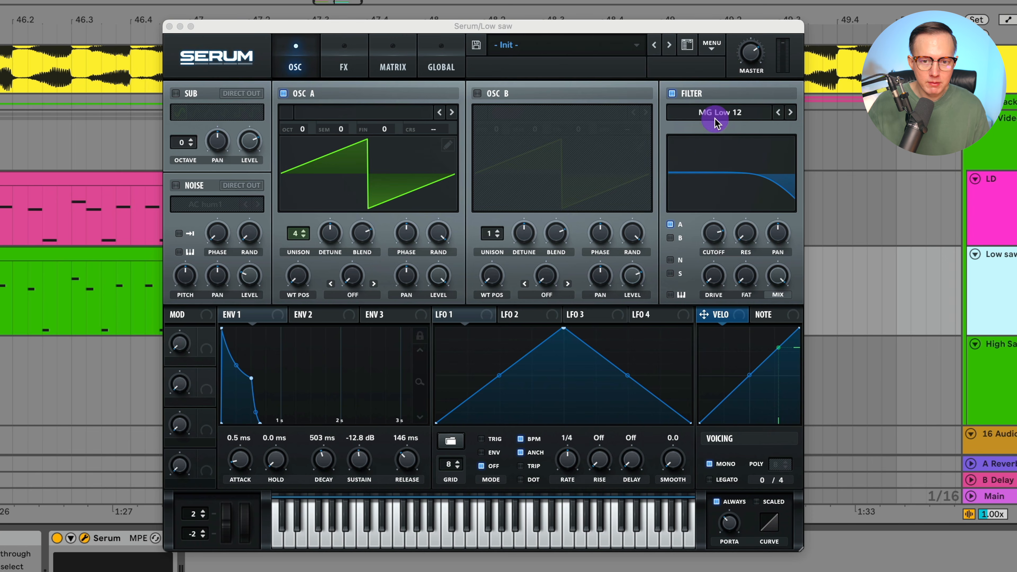
{"action": "left_click", "coordinate": [345, 66]}
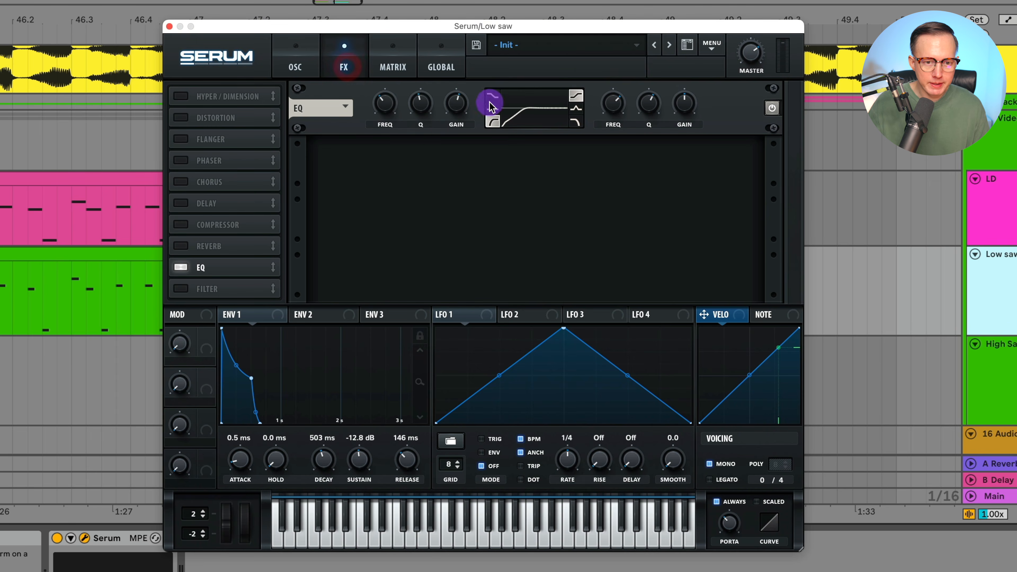
{"action": "left_click", "coordinate": [285, 60]}
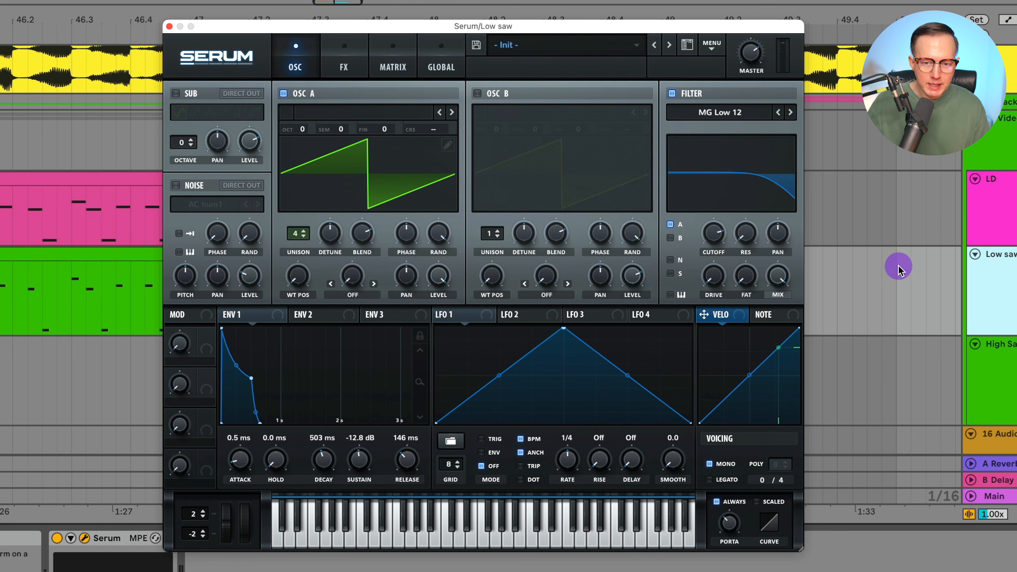
{"action": "left_click", "coordinate": [169, 26]}
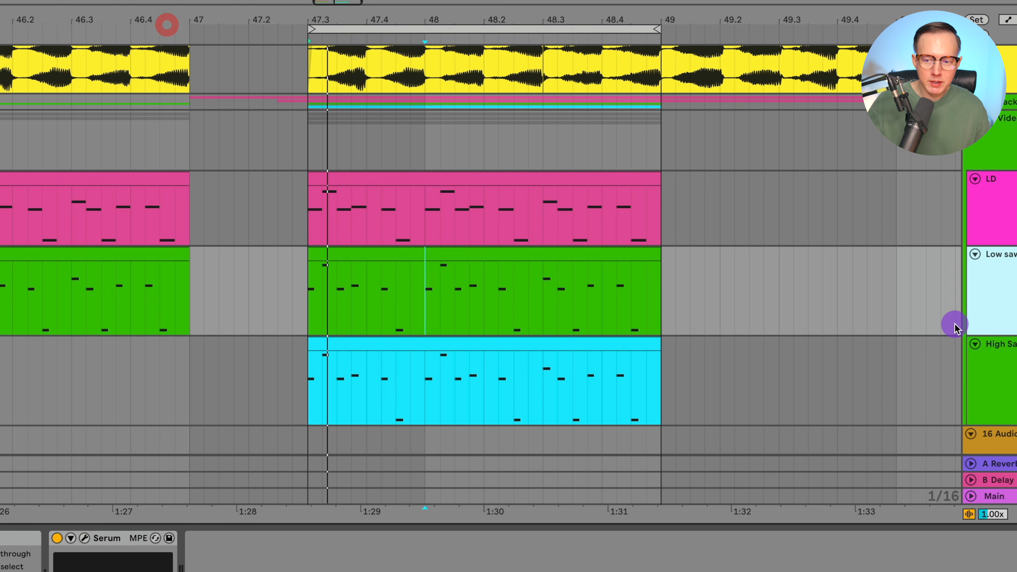
- Select the Low saw and High Saw tracks together and play the loop
{"action": "left_click", "coordinate": [981, 367]}
{"action": "left_click", "coordinate": [988, 319]}
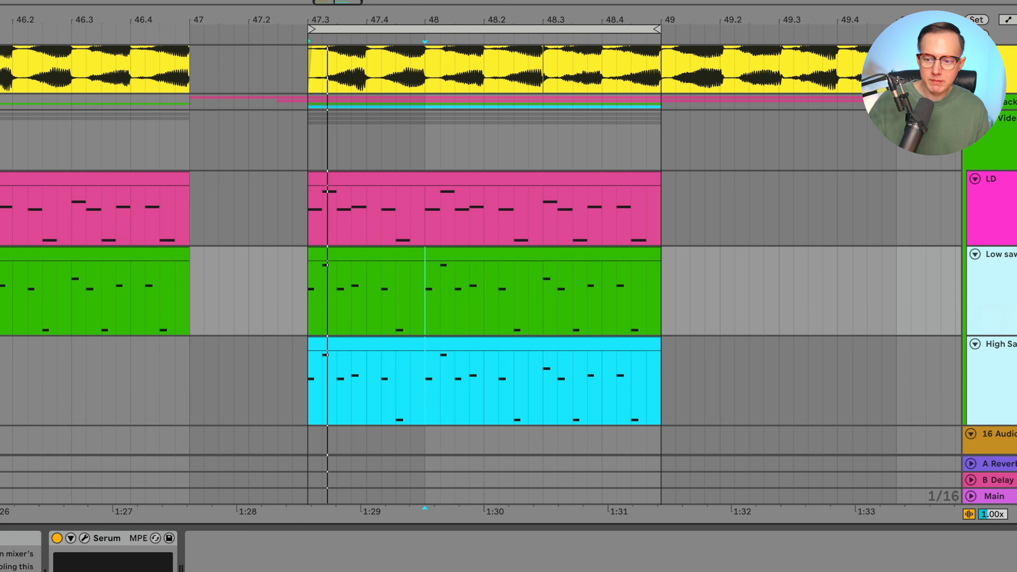
{"action": "key", "text": "space"}
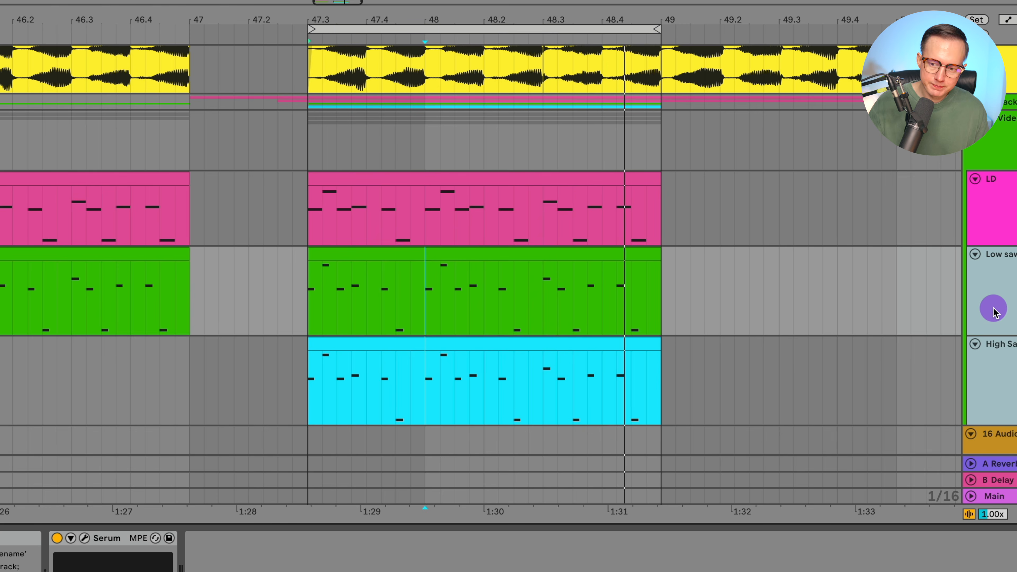
- Open the LD clip in the note editor, examine its notes while the loop plays, and return to the LD track
{"action": "left_click", "coordinate": [1007, 222]}
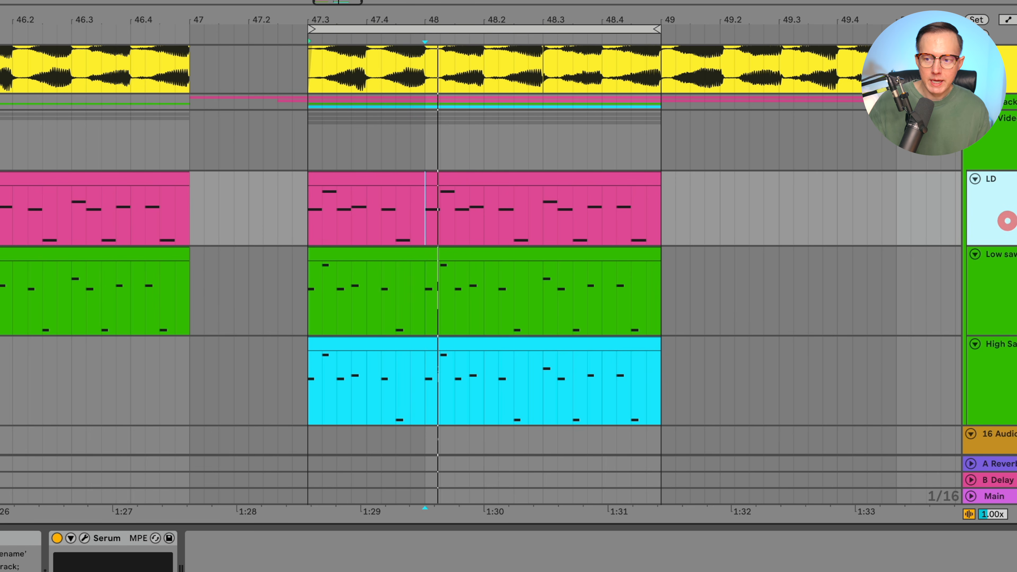
{"action": "double_click", "coordinate": [581, 181]}
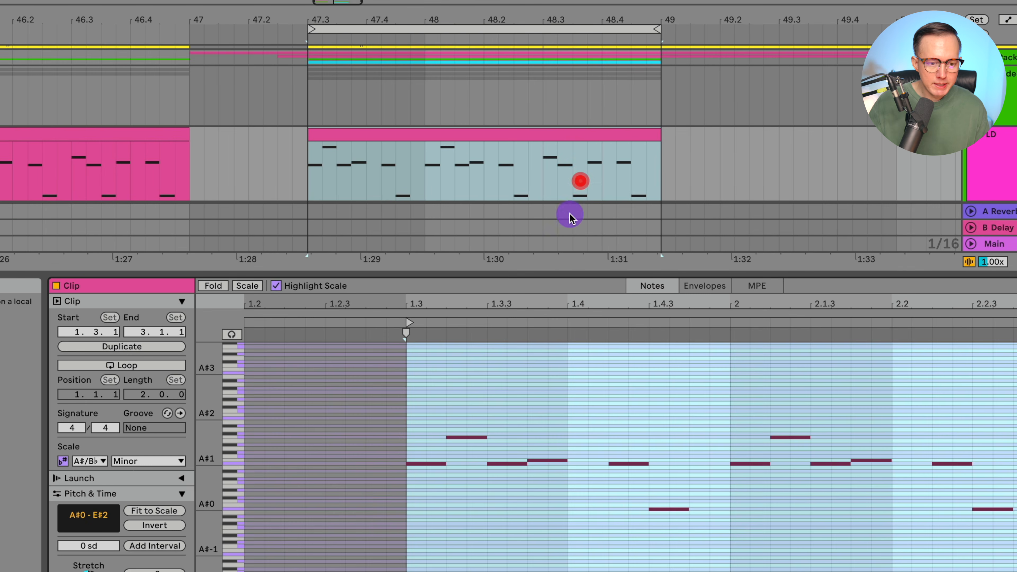
{"action": "left_click", "coordinate": [413, 513]}
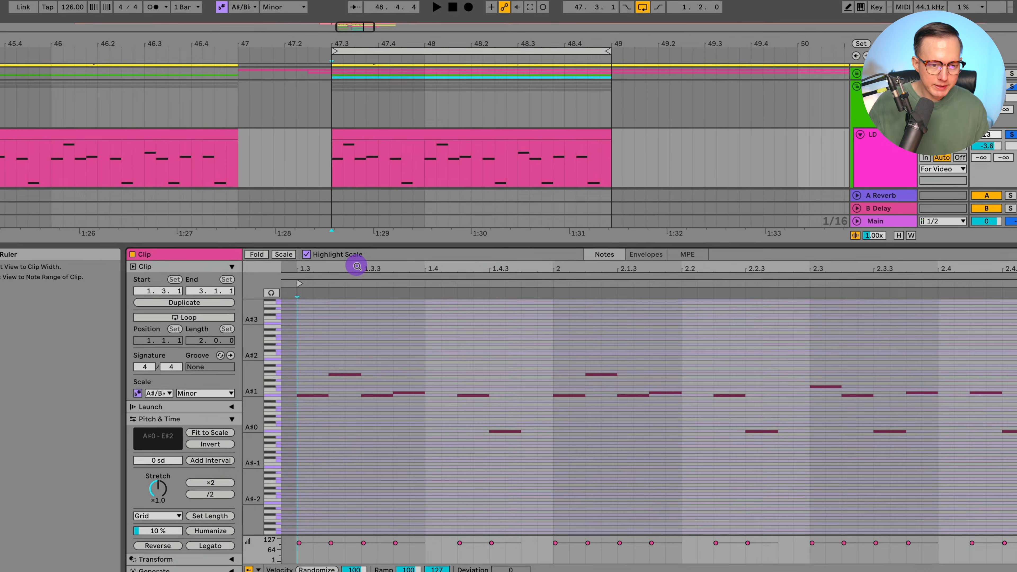
{"action": "left_click_drag", "start_coordinate": [357, 266], "coordinate": [446, 277]}
{"action": "scroll", "coordinate": [490, 405], "scroll_direction": "right", "scroll_amount": 3}
{"action": "key", "text": "space"}
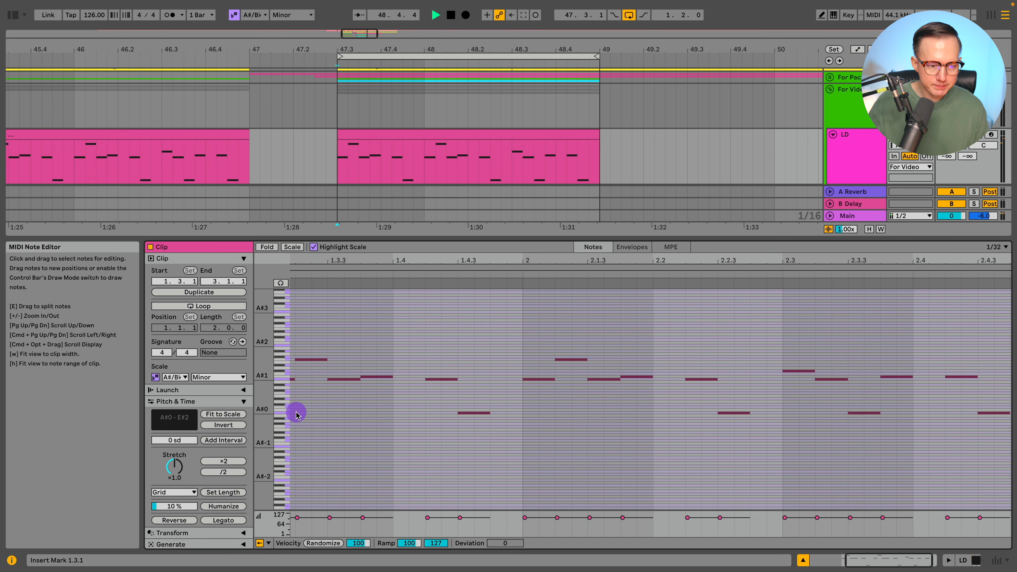
{"action": "double_click", "coordinate": [268, 402]}
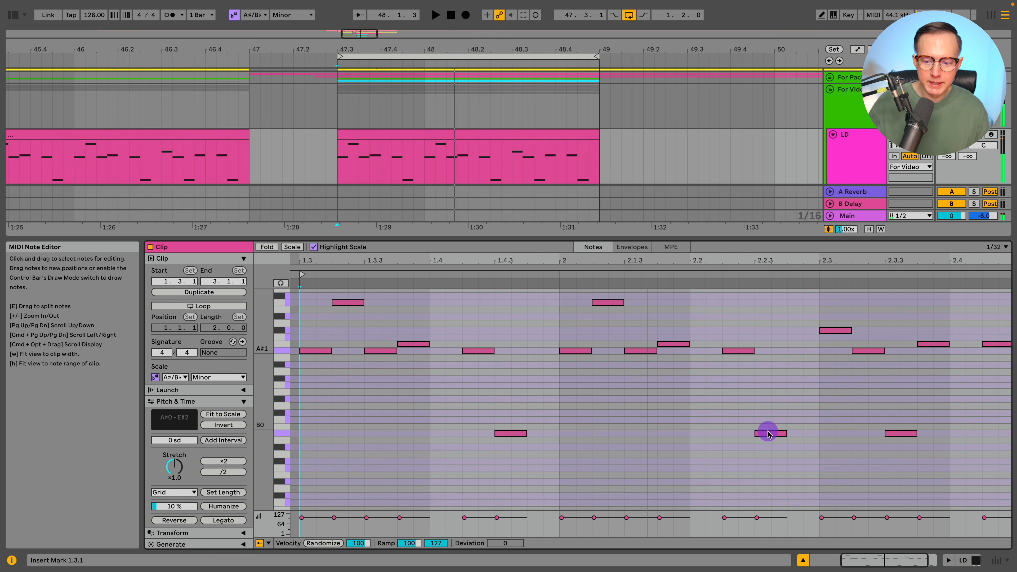
{"action": "left_click", "coordinate": [804, 560]}
{"action": "left_click", "coordinate": [855, 202]}
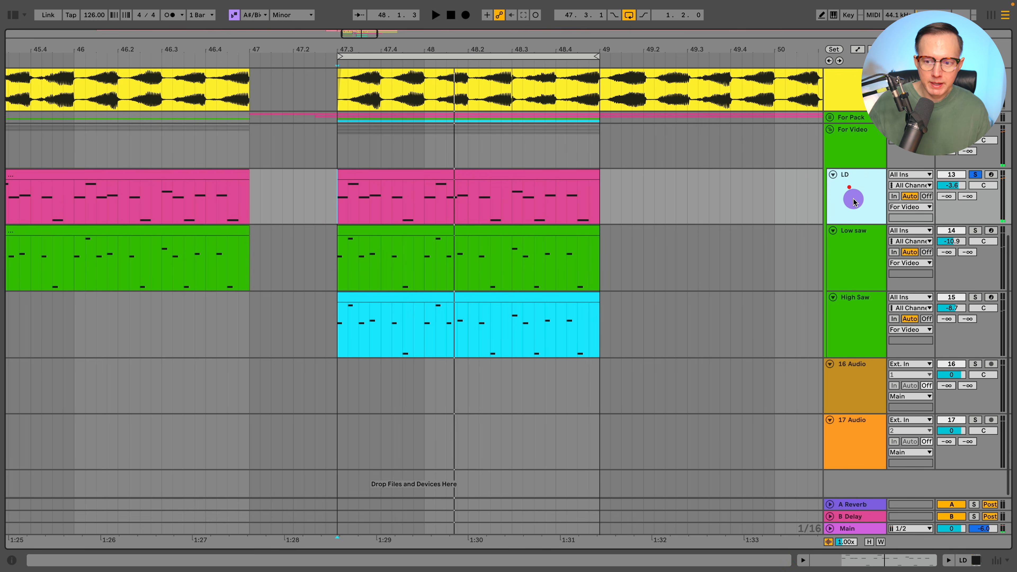
- Open Serum on the LD track, initialise its preset, and enable mono voicing with portamento set to always
{"action": "left_click", "coordinate": [966, 561]}
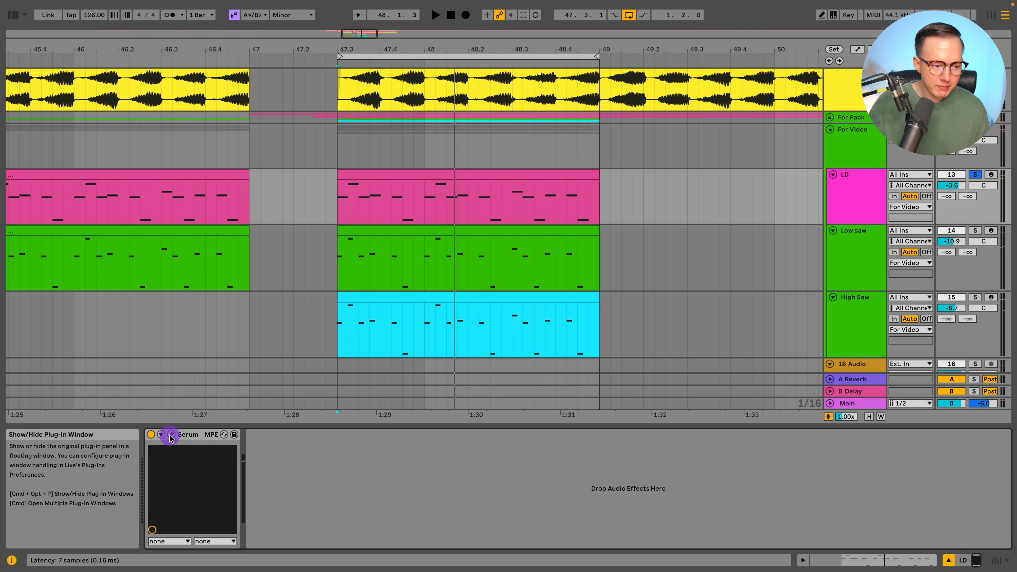
{"action": "left_click", "coordinate": [171, 436]}
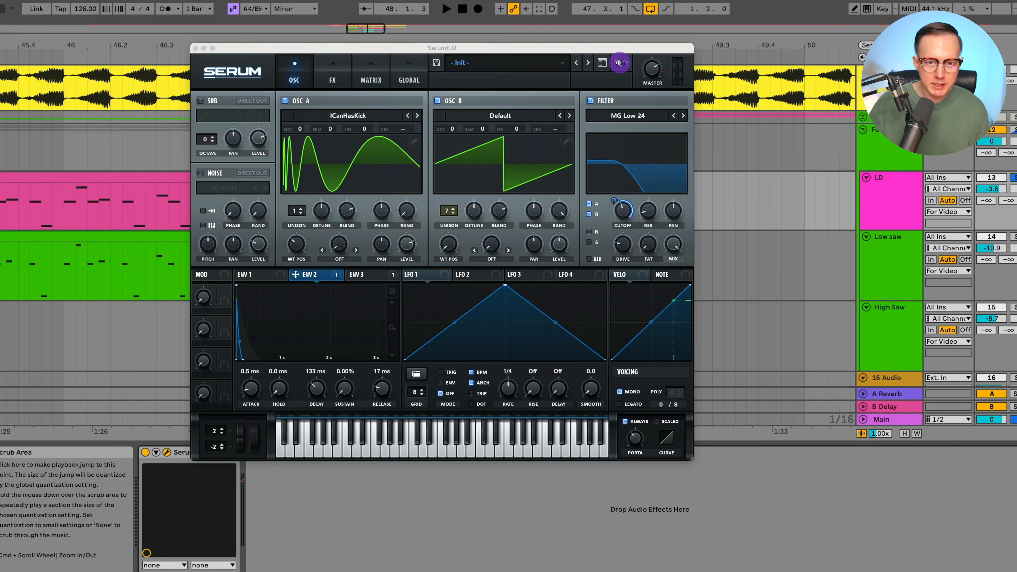
{"action": "left_click", "coordinate": [602, 65]}
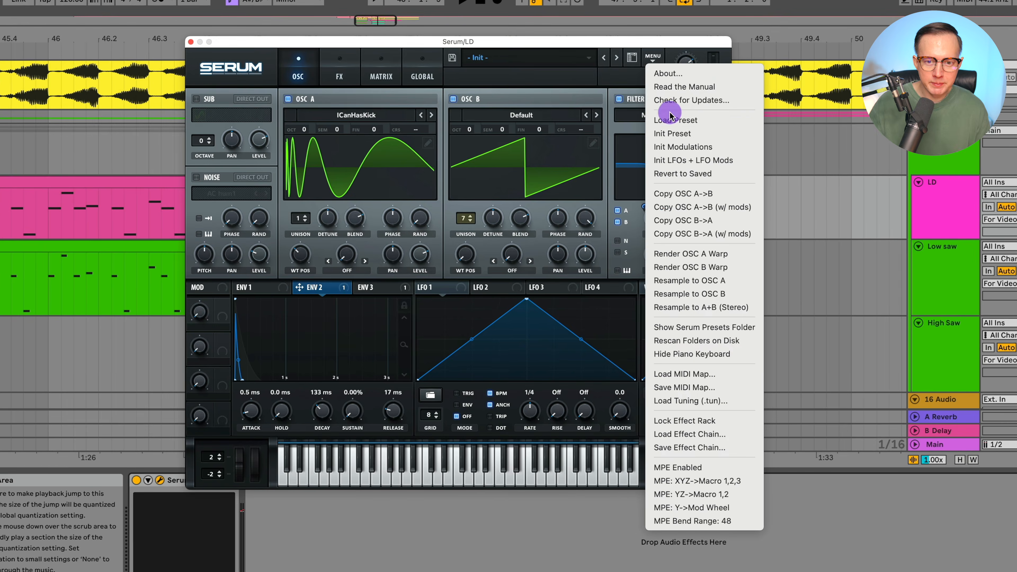
{"action": "left_click", "coordinate": [673, 134]}
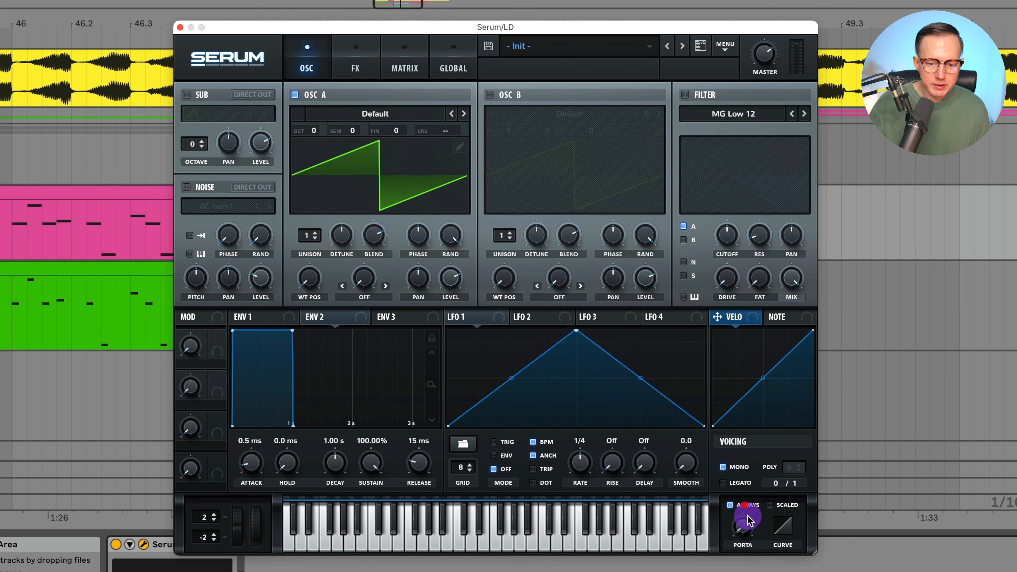
{"action": "mouse_move", "coordinate": [752, 523]}
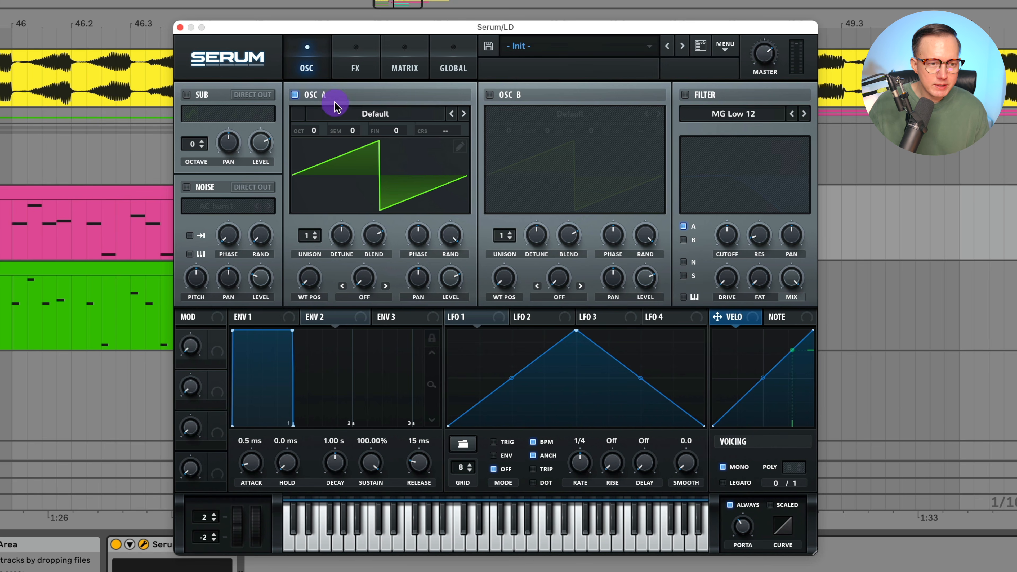
- Load the digital wavetable ICanHasKick into oscillator A, raise its wavetable position to 126 and show the wavetable in 3D
{"action": "left_click", "coordinate": [368, 116]}
{"action": "mouse_move", "coordinate": [380, 150]}
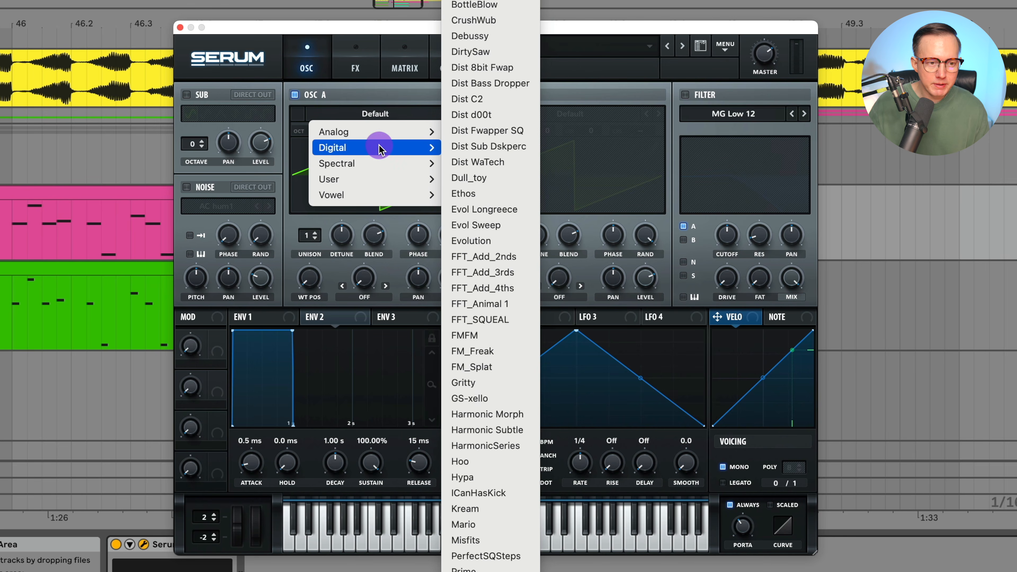
{"action": "left_click", "coordinate": [505, 494]}
{"action": "left_click_drag", "start_coordinate": [302, 285], "coordinate": [341, 232]}
{"action": "left_click", "coordinate": [384, 181]}
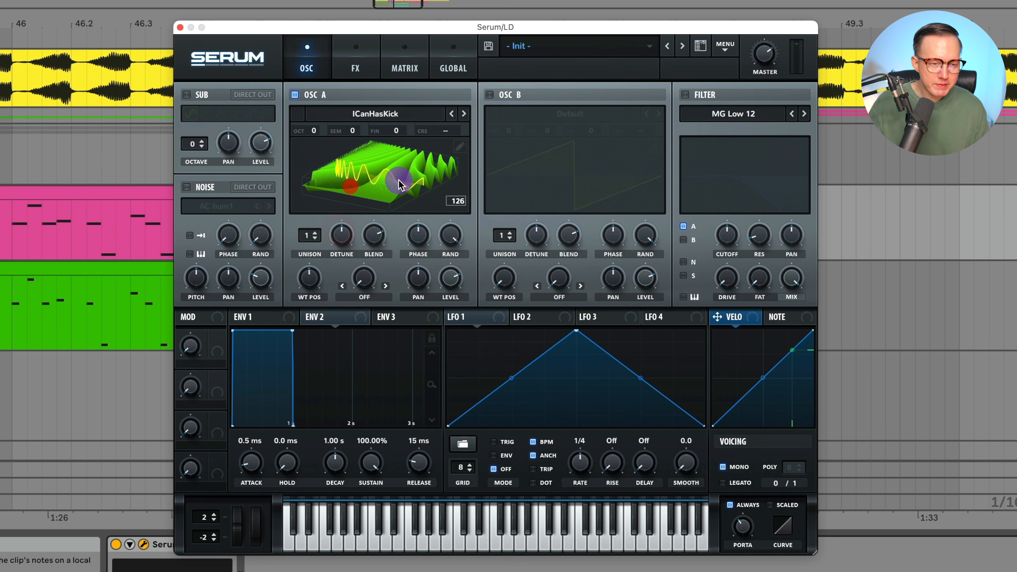
- Return oscillator A's display to 2D, lower its wavetable position and turn its phase randomness down to zero
{"action": "left_click", "coordinate": [379, 177]}
{"action": "left_click_drag", "start_coordinate": [321, 279], "coordinate": [313, 283]}
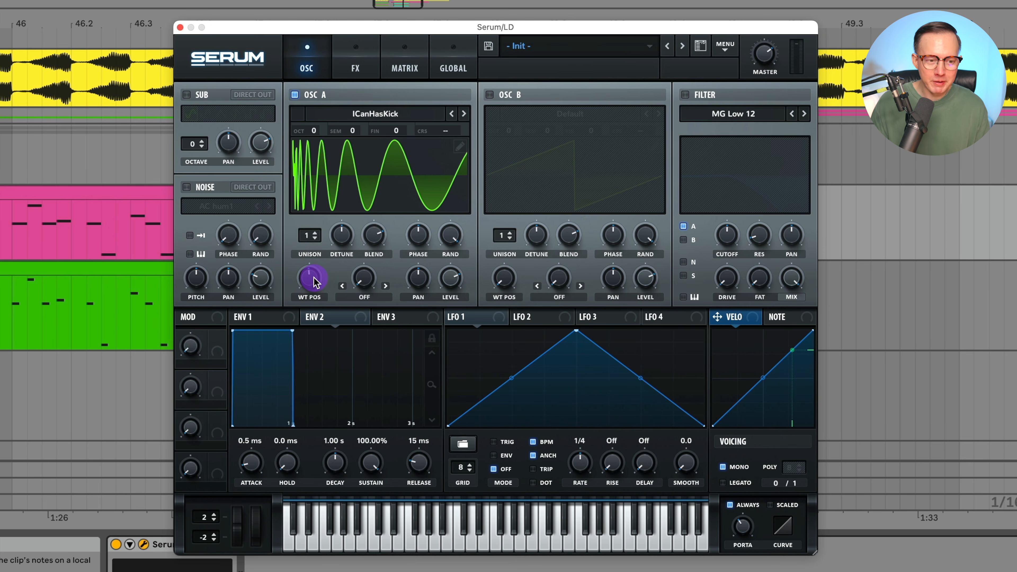
{"action": "left_click_drag", "start_coordinate": [315, 282], "coordinate": [315, 303]}
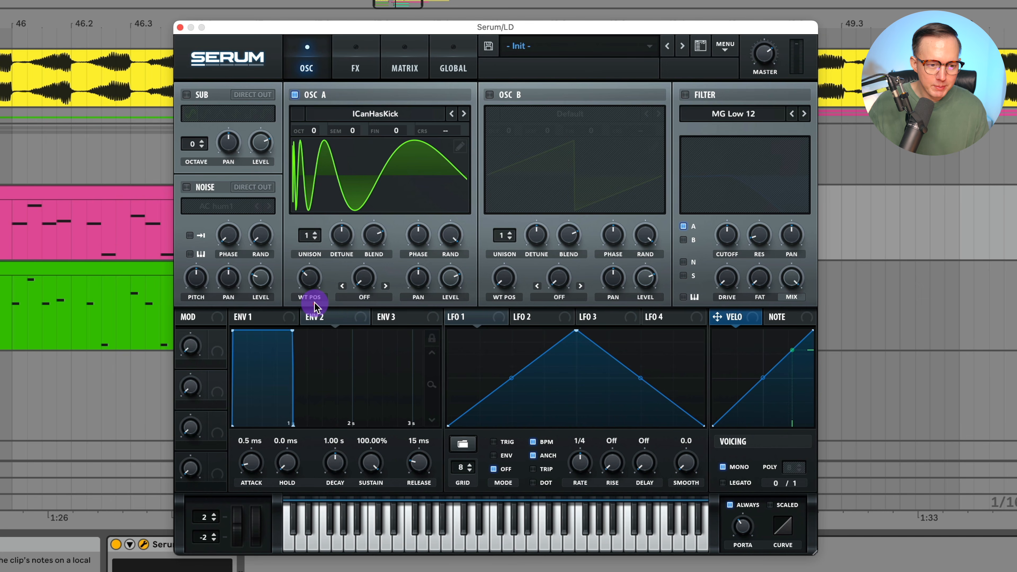
{"action": "left_click", "coordinate": [310, 285]}
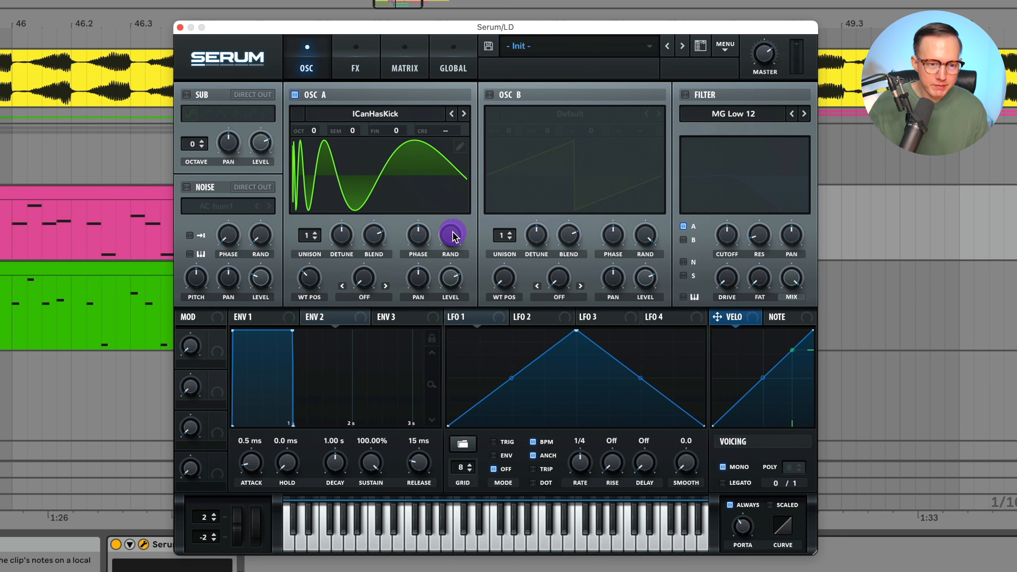
{"action": "left_click_drag", "start_coordinate": [453, 236], "coordinate": [463, 246]}
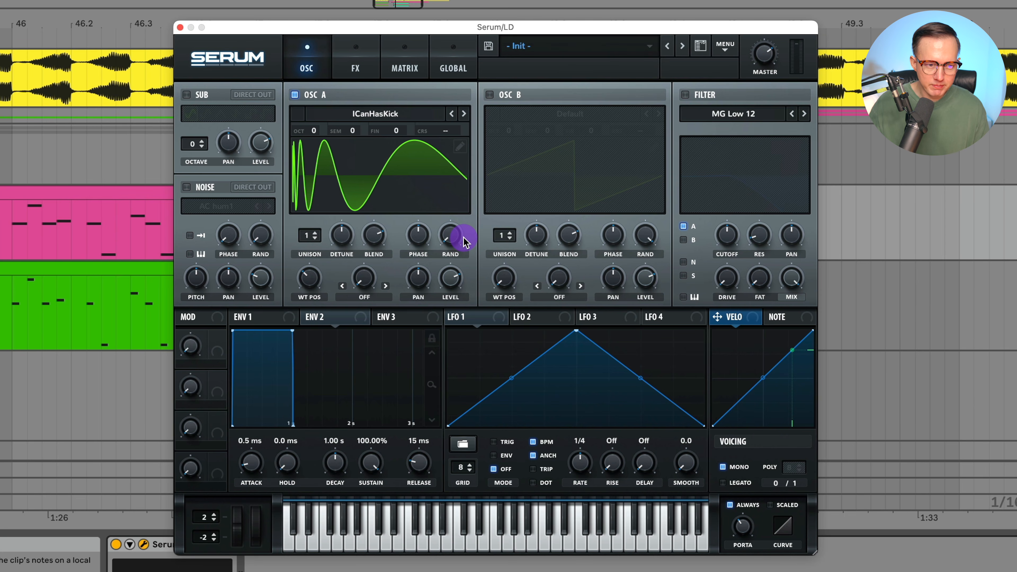
- Enable oscillator B with 7 unison voices and a lower level, and compare the sound with it off and on
{"action": "left_click", "coordinate": [490, 97]}
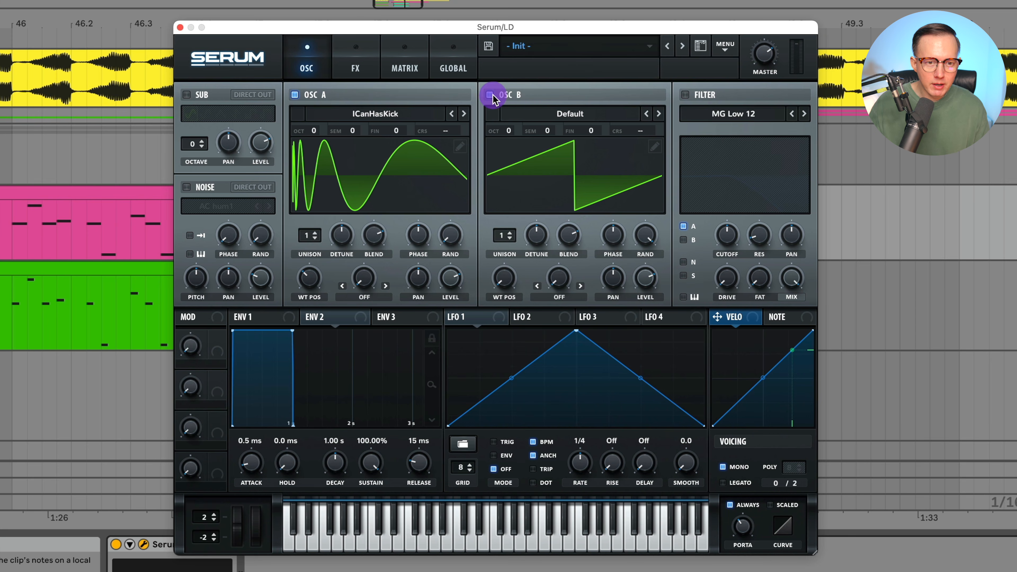
{"action": "left_click_drag", "start_coordinate": [498, 232], "coordinate": [520, 177]}
{"action": "left_click", "coordinate": [605, 241]}
{"action": "left_click_drag", "start_coordinate": [648, 281], "coordinate": [641, 316]}
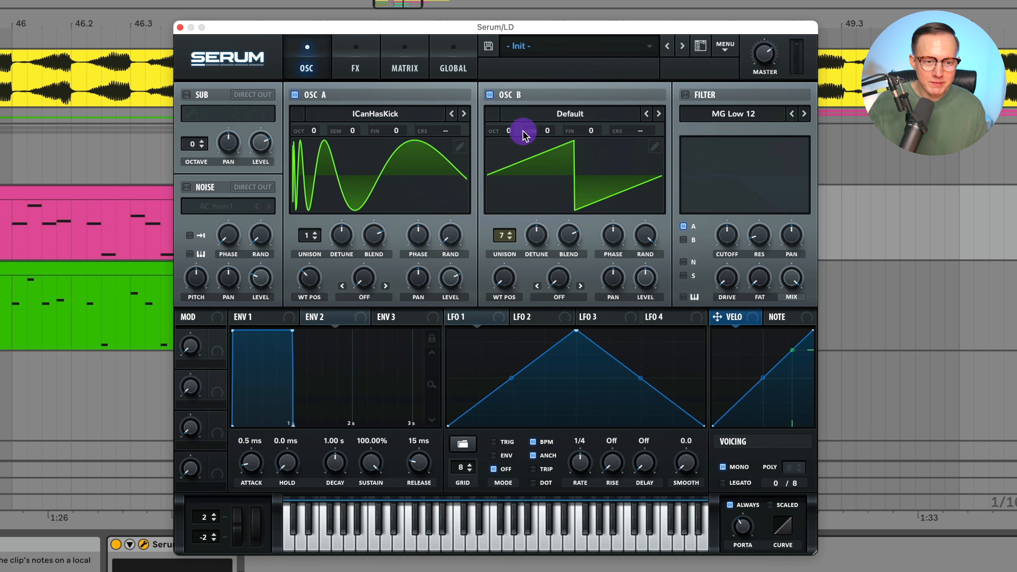
{"action": "left_click", "coordinate": [490, 94]}
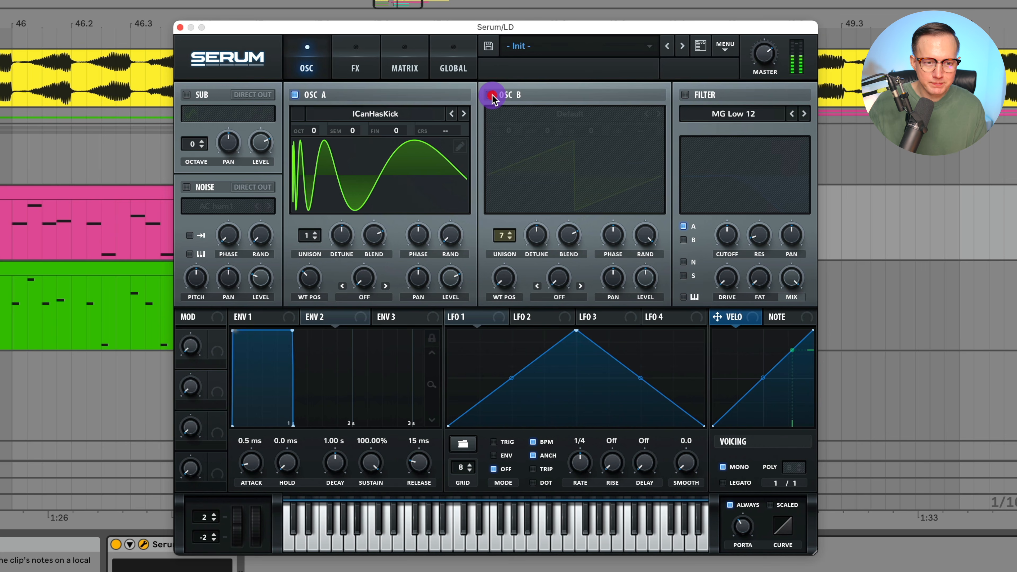
{"action": "left_click", "coordinate": [490, 95]}
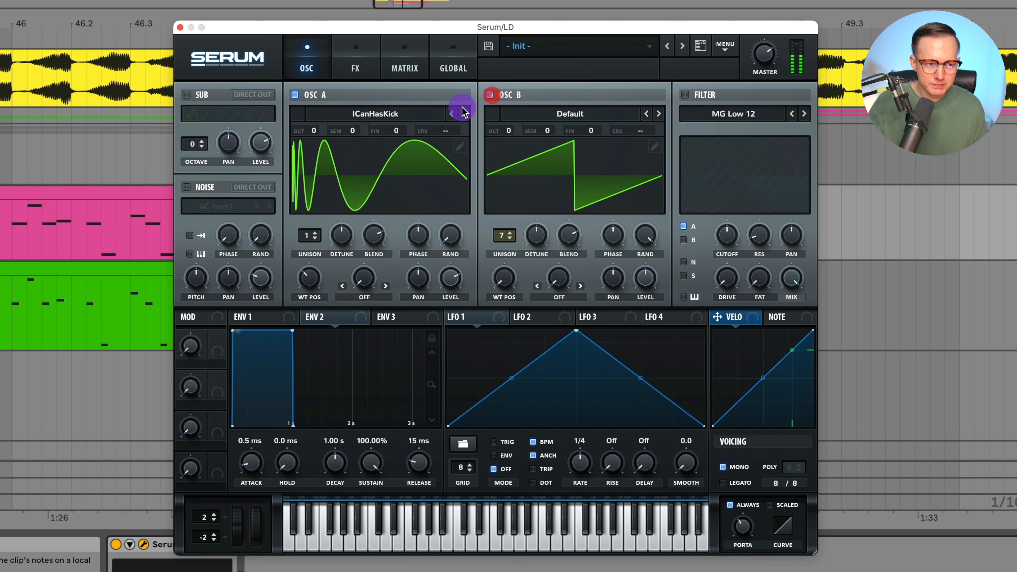
- Shape Envelope 1 with a 1.1 ms attack, 457 ms decay, sustain at -∞ dB and 38 ms release
{"action": "left_click", "coordinate": [261, 316]}
{"action": "left_click_drag", "start_coordinate": [292, 336], "coordinate": [251, 445]}
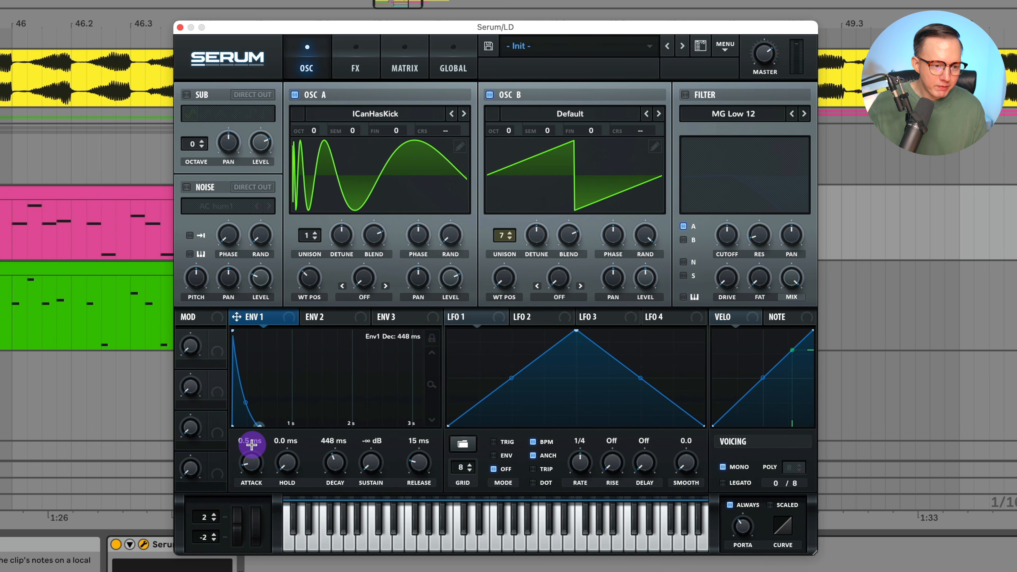
{"action": "left_click_drag", "start_coordinate": [335, 465], "coordinate": [337, 470]}
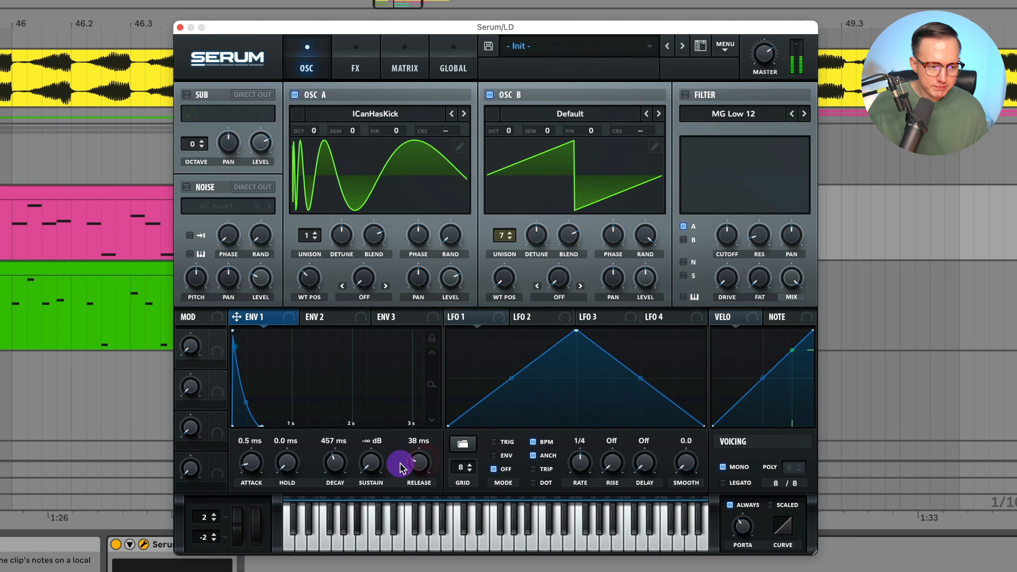
- Shape Envelope 2 with a 1.2 ms attack, 171 ms decay, 0% sustain and 27 ms release
{"action": "left_click", "coordinate": [325, 318]}
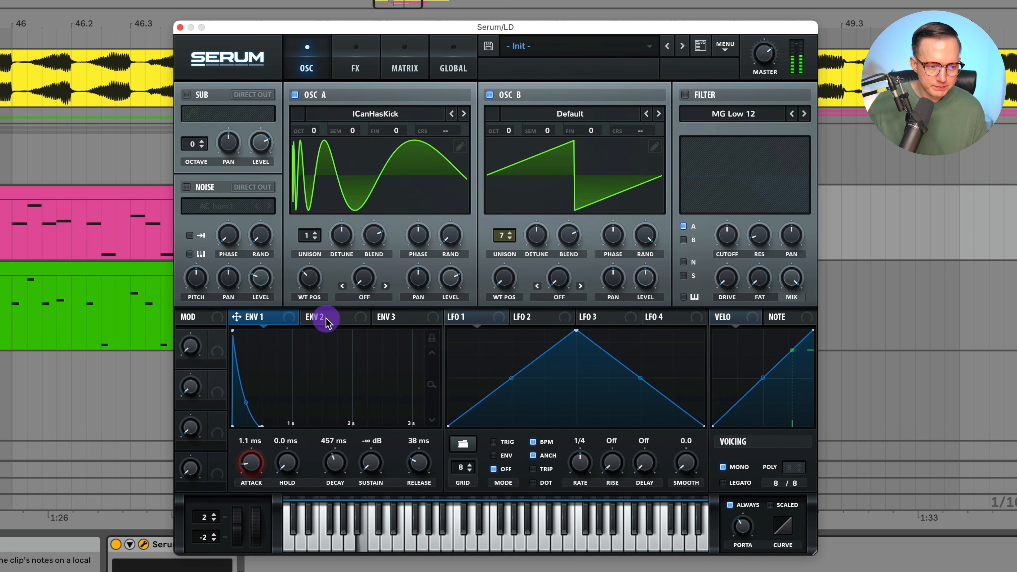
{"action": "left_click_drag", "start_coordinate": [282, 336], "coordinate": [234, 440]}
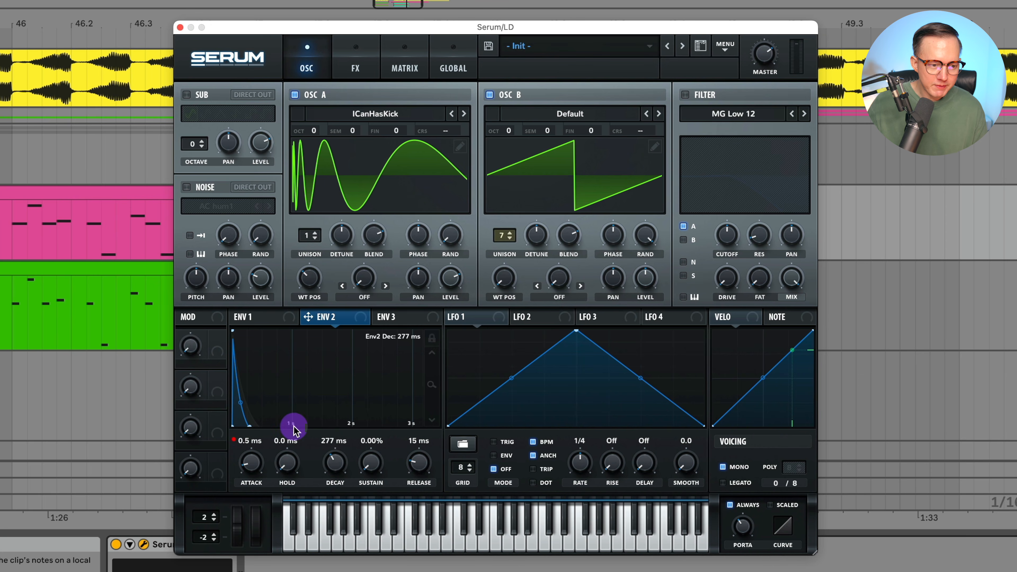
{"action": "left_click_drag", "start_coordinate": [435, 388], "coordinate": [438, 437]}
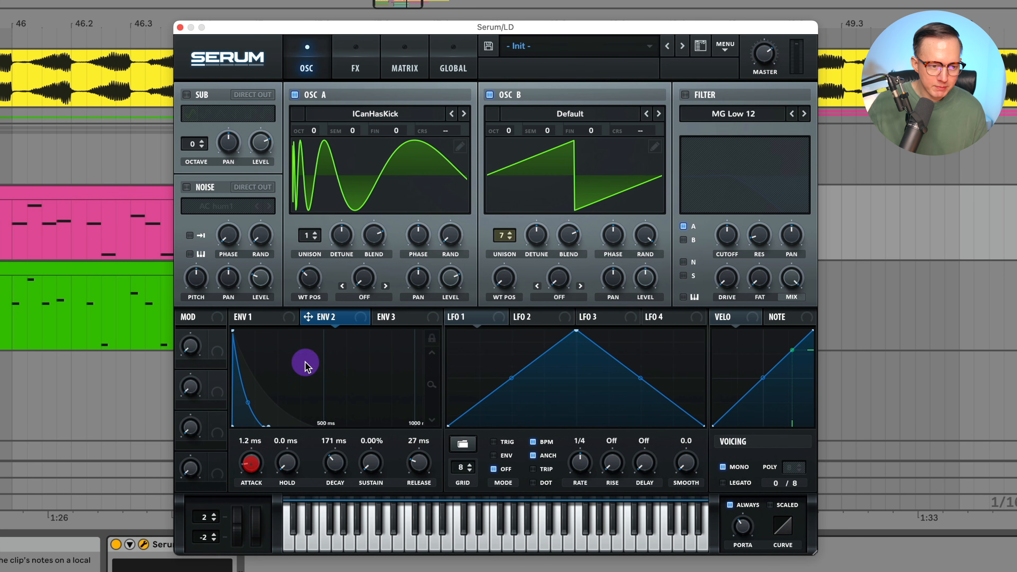
- Shape Envelope 3 as a very short pluck with 0 ms attack, 20 ms decay, 0% sustain and 0 ms release
{"action": "left_click", "coordinate": [387, 320]}
{"action": "left_click_drag", "start_coordinate": [415, 332], "coordinate": [191, 443]}
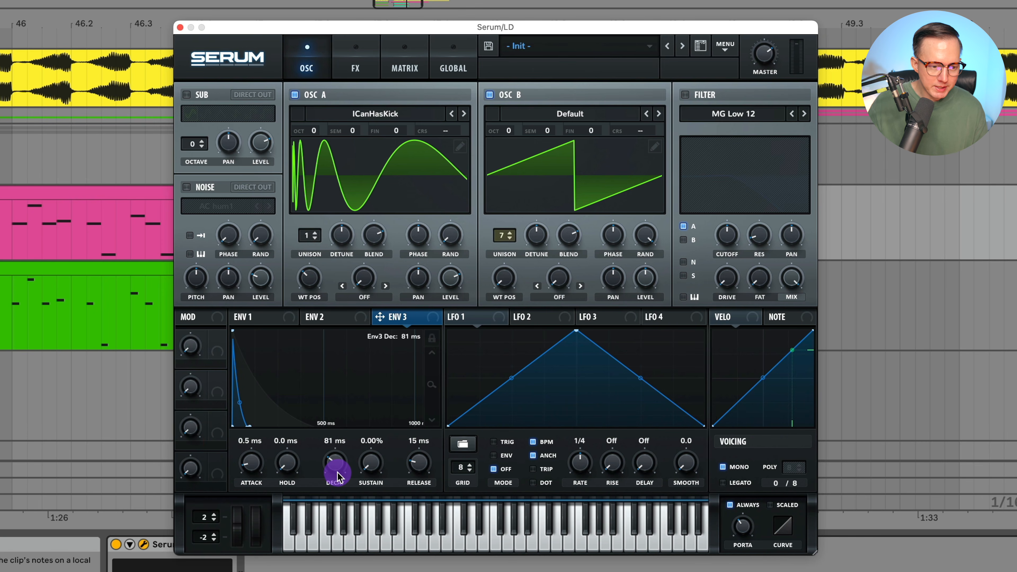
{"action": "left_click_drag", "start_coordinate": [338, 477], "coordinate": [336, 467]}
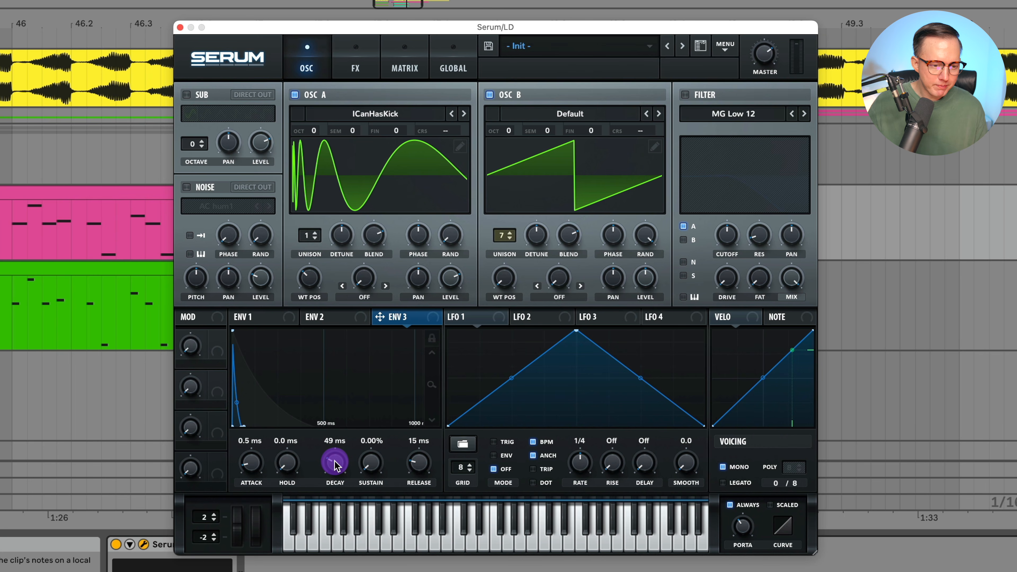
{"action": "left_click_drag", "start_coordinate": [335, 466], "coordinate": [336, 468]}
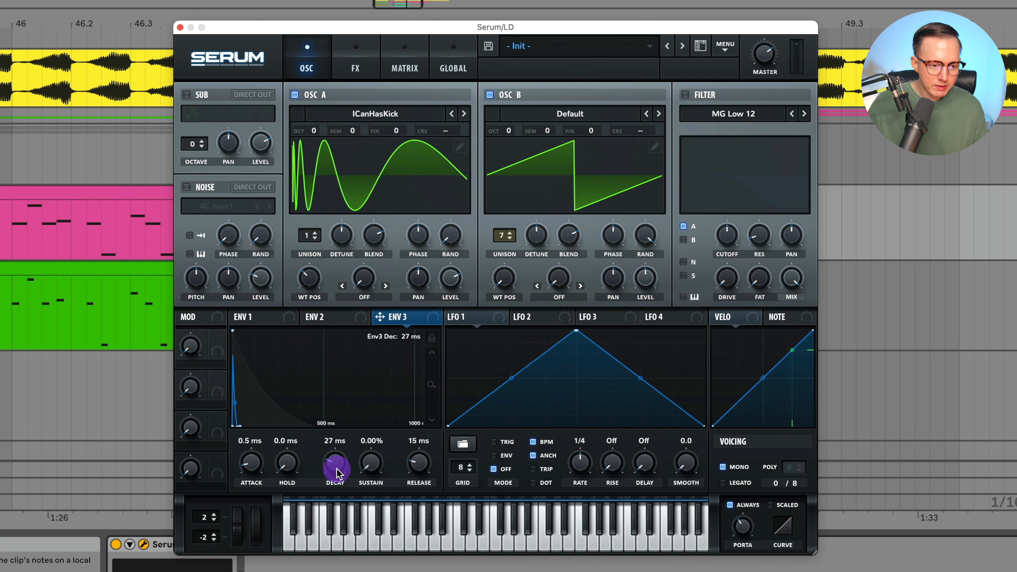
{"action": "left_click_drag", "start_coordinate": [418, 470], "coordinate": [415, 516]}
{"action": "left_click_drag", "start_coordinate": [259, 468], "coordinate": [257, 499]}
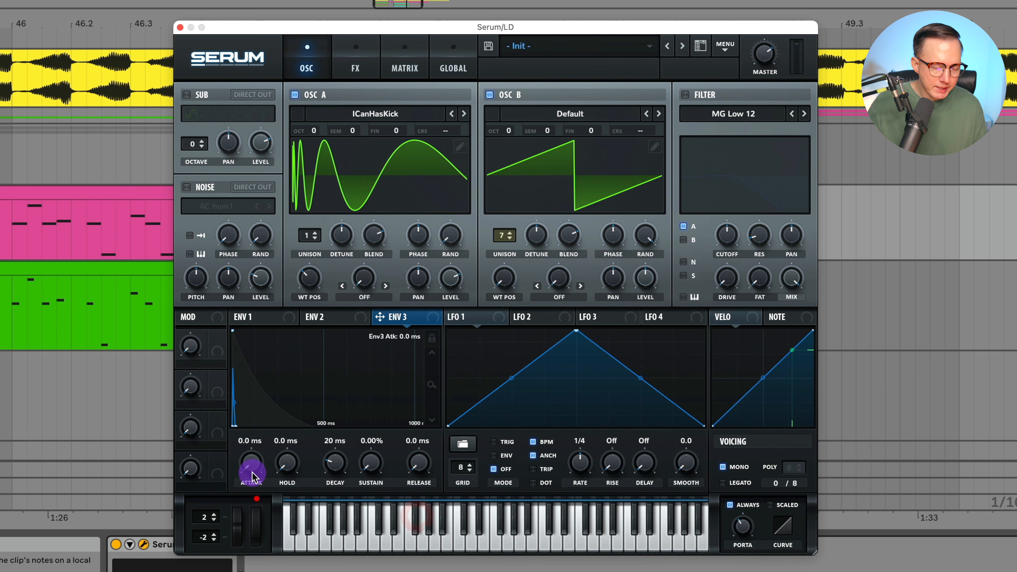
- Enable the filter as MG Low 24, and assign Envelope 2 to a lowered cutoff with an increased modulation amount
{"action": "left_click", "coordinate": [330, 316]}
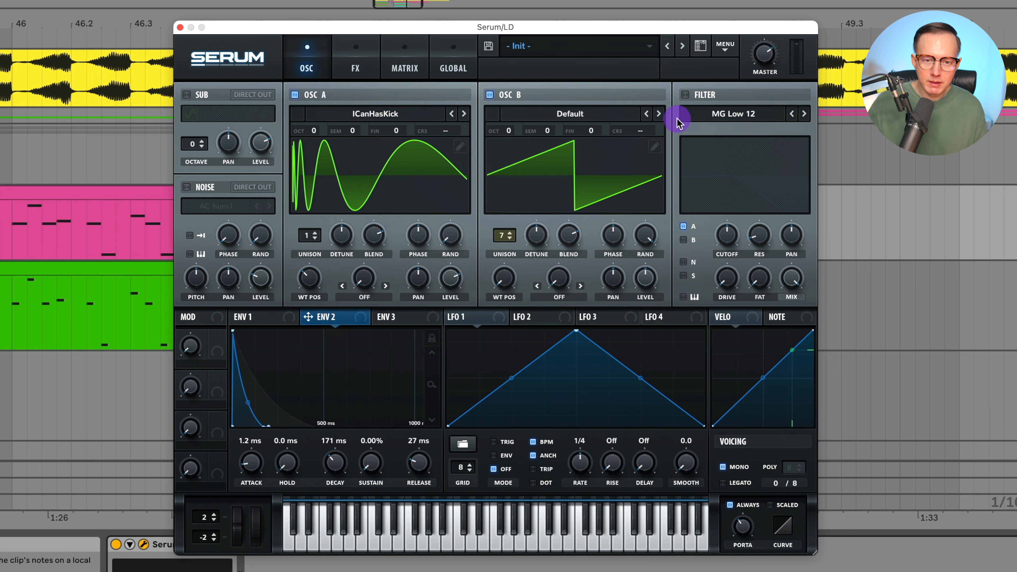
{"action": "left_click", "coordinate": [687, 96]}
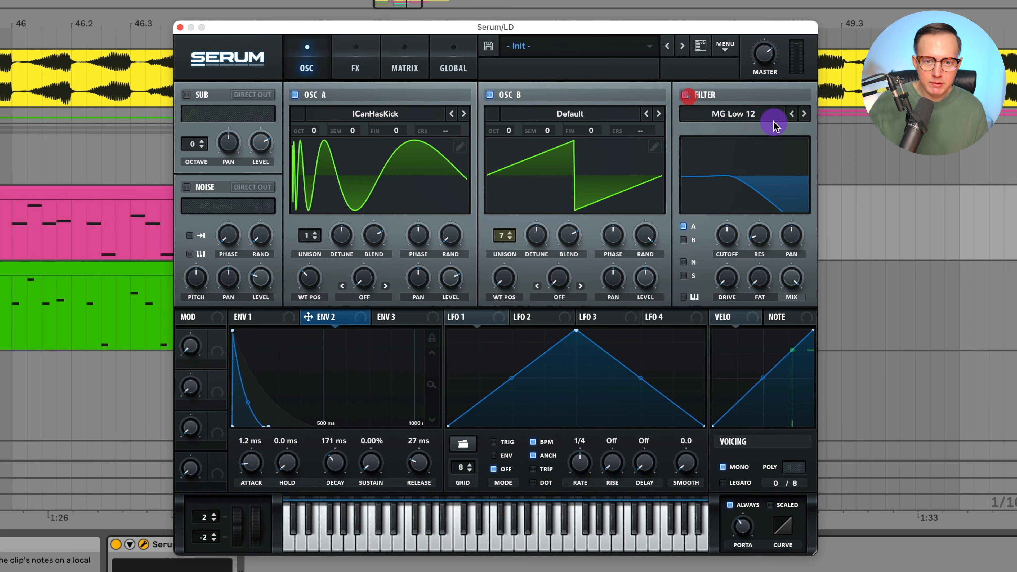
{"action": "left_click", "coordinate": [802, 115]}
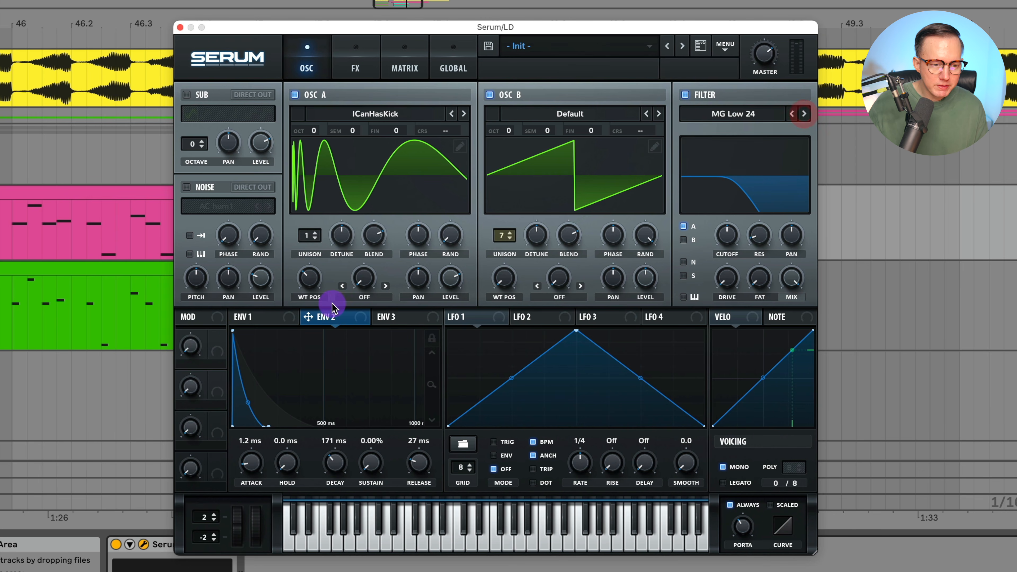
{"action": "left_click_drag", "start_coordinate": [336, 321], "coordinate": [729, 238]}
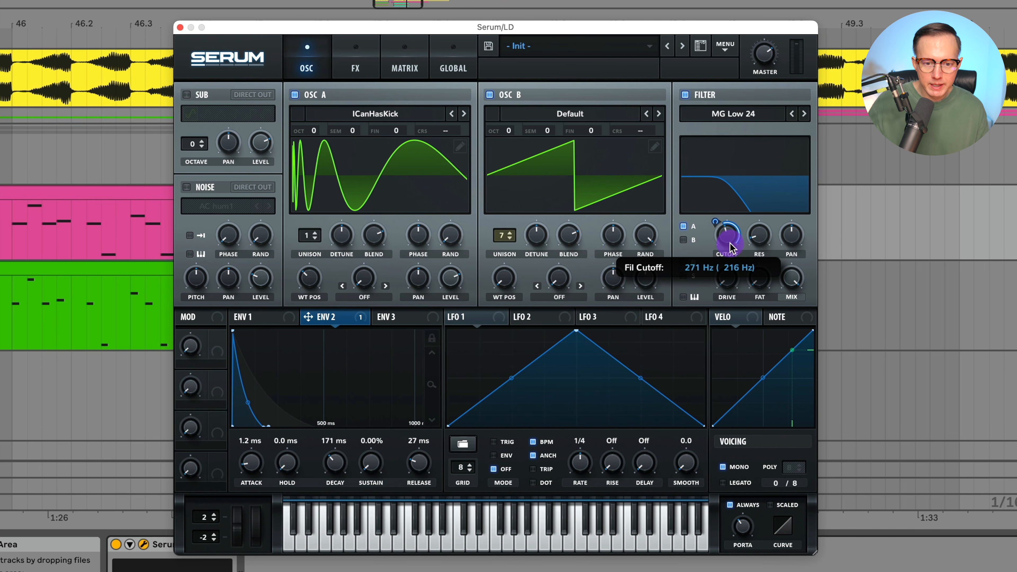
{"action": "left_click_drag", "start_coordinate": [715, 221], "coordinate": [703, 241]}
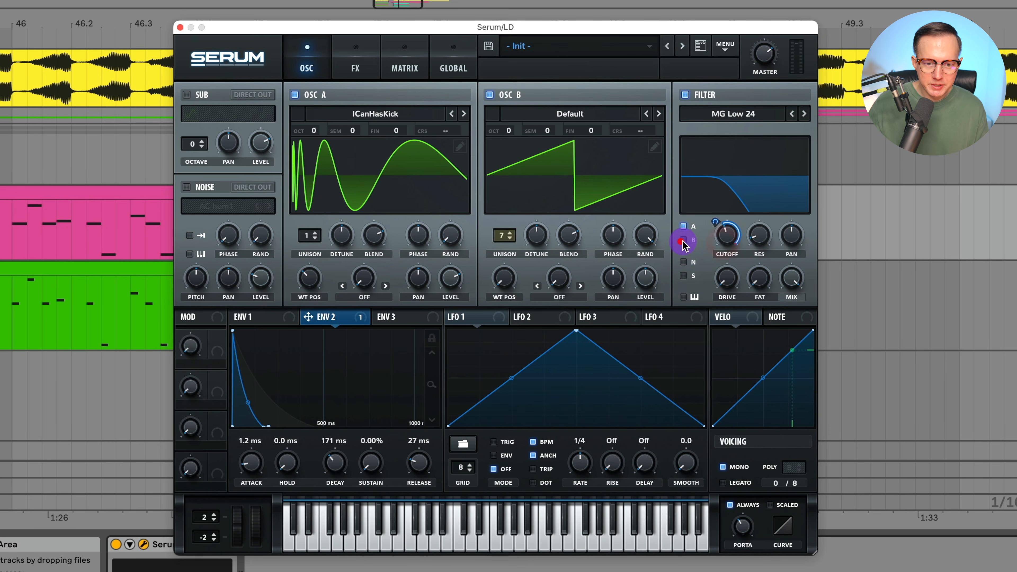
- Route oscillator B through the filter as well and raise the filter drive while the notes play
{"action": "left_click", "coordinate": [684, 240]}
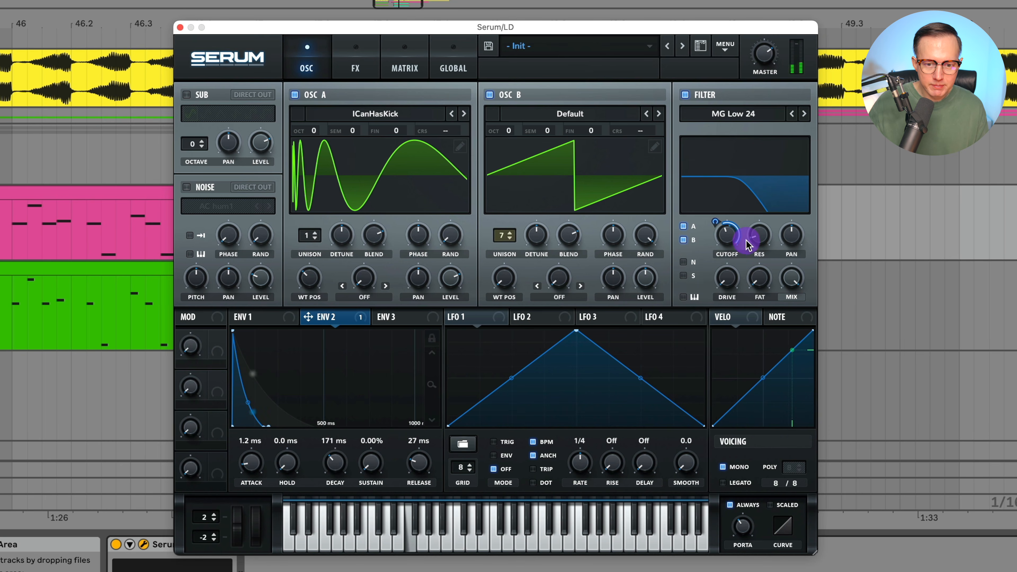
{"action": "left_click", "coordinate": [760, 242]}
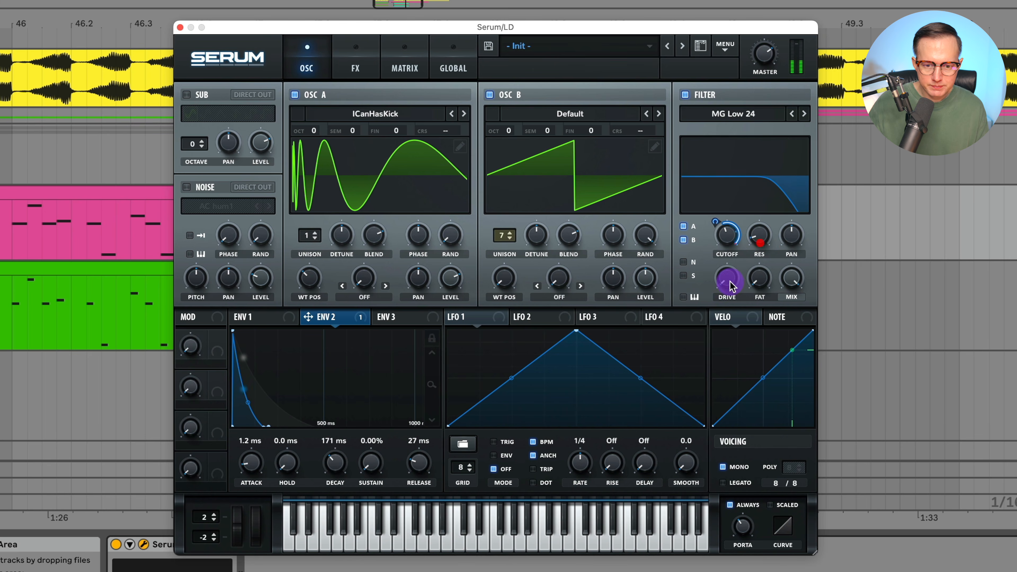
{"action": "left_click_drag", "start_coordinate": [729, 283], "coordinate": [729, 261]}
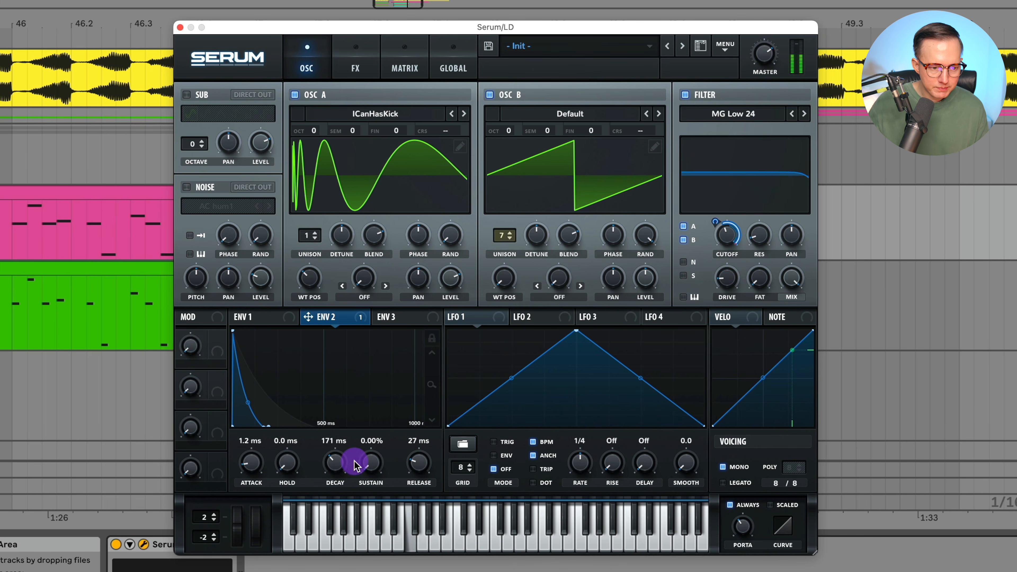
- Refine Envelope 2 to a 161 ms decay and 20 ms release, and adjust its decay curve on a closer time scale
{"action": "left_click_drag", "start_coordinate": [340, 461], "coordinate": [342, 471]}
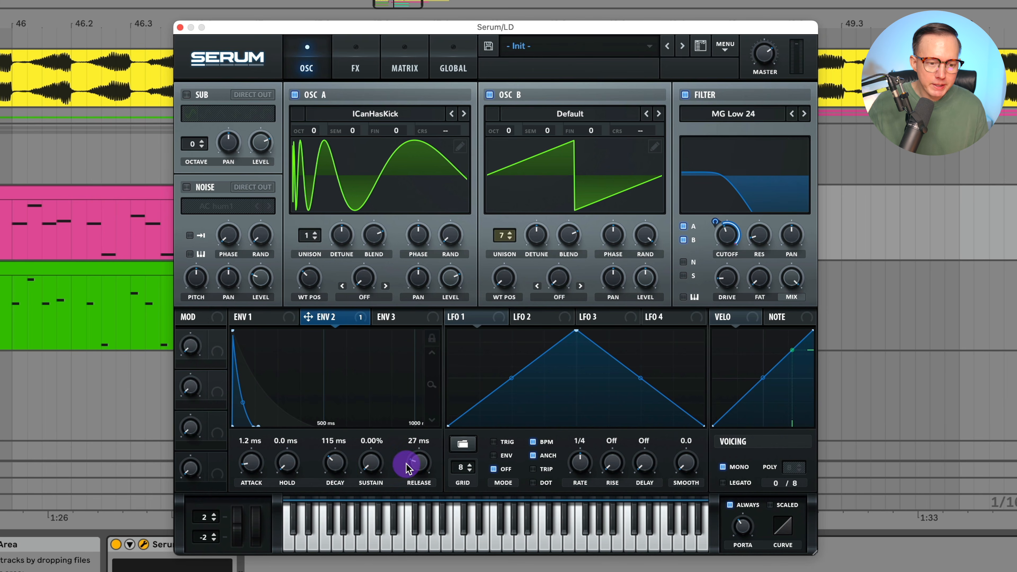
{"action": "left_click_drag", "start_coordinate": [418, 465], "coordinate": [418, 468]}
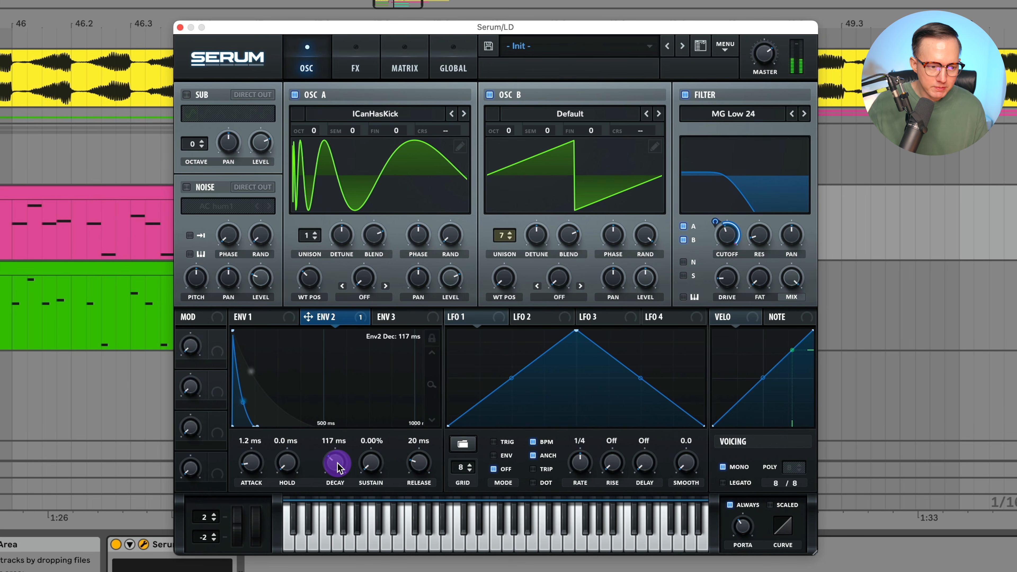
{"action": "left_click_drag", "start_coordinate": [339, 463], "coordinate": [337, 462]}
{"action": "left_click_drag", "start_coordinate": [430, 392], "coordinate": [429, 464]}
{"action": "left_click_drag", "start_coordinate": [253, 402], "coordinate": [254, 404]}
{"action": "left_click_drag", "start_coordinate": [341, 461], "coordinate": [340, 454]}
{"action": "left_click_drag", "start_coordinate": [260, 408], "coordinate": [260, 406]}
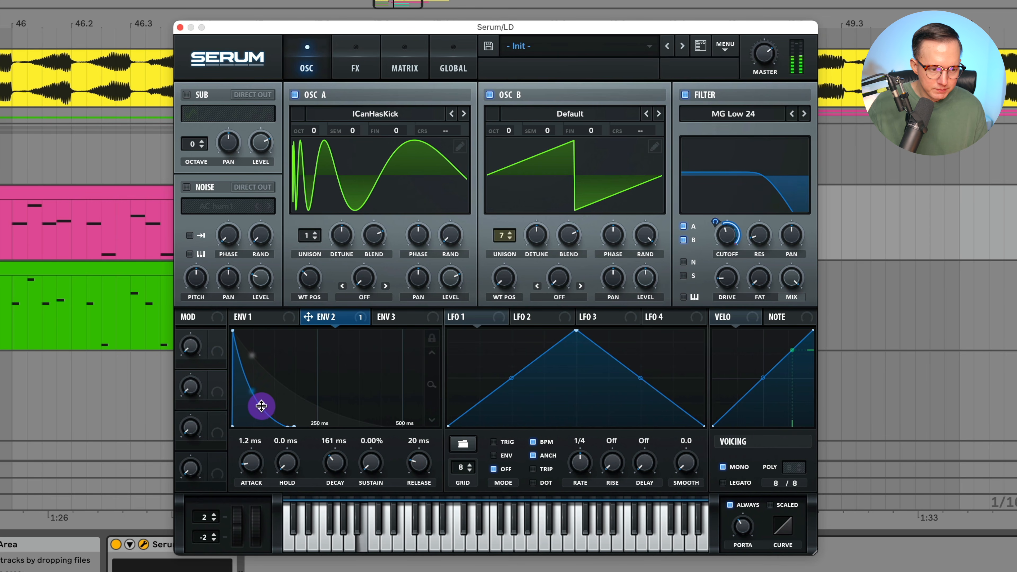
- Shorten Envelope 2's decay to 138 ms, and assign Envelope 3 as the source of the second modulation matrix row
{"action": "left_click_drag", "start_coordinate": [341, 455], "coordinate": [404, 437]}
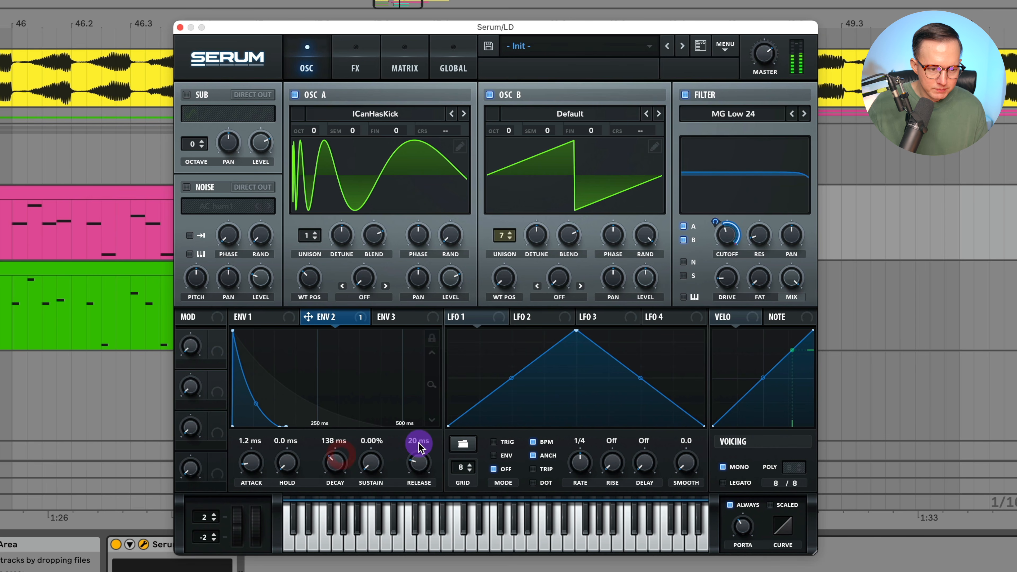
{"action": "left_click", "coordinate": [402, 321]}
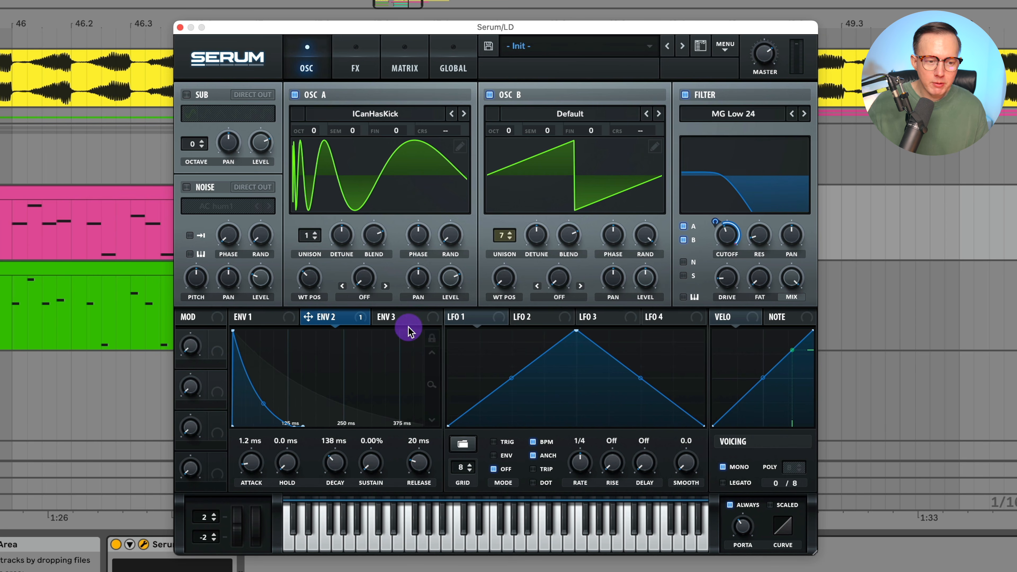
{"action": "left_click", "coordinate": [405, 68]}
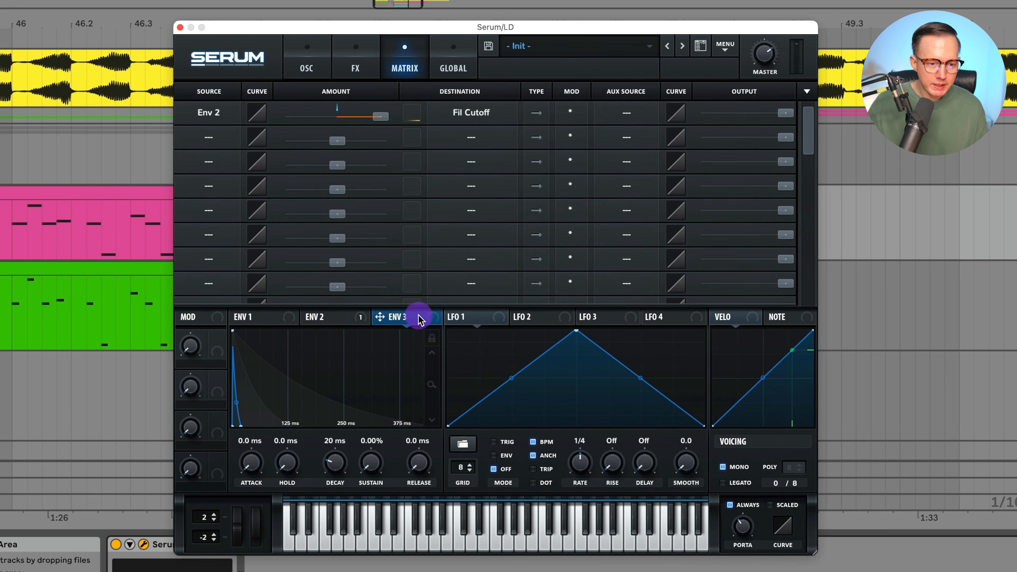
{"action": "mouse_move", "coordinate": [419, 320]}
{"action": "left_mouse_down"}
{"action": "mouse_move", "coordinate": [209, 141]}
{"action": "mouse_move", "coordinate": [216, 132]}
{"action": "left_mouse_up"}
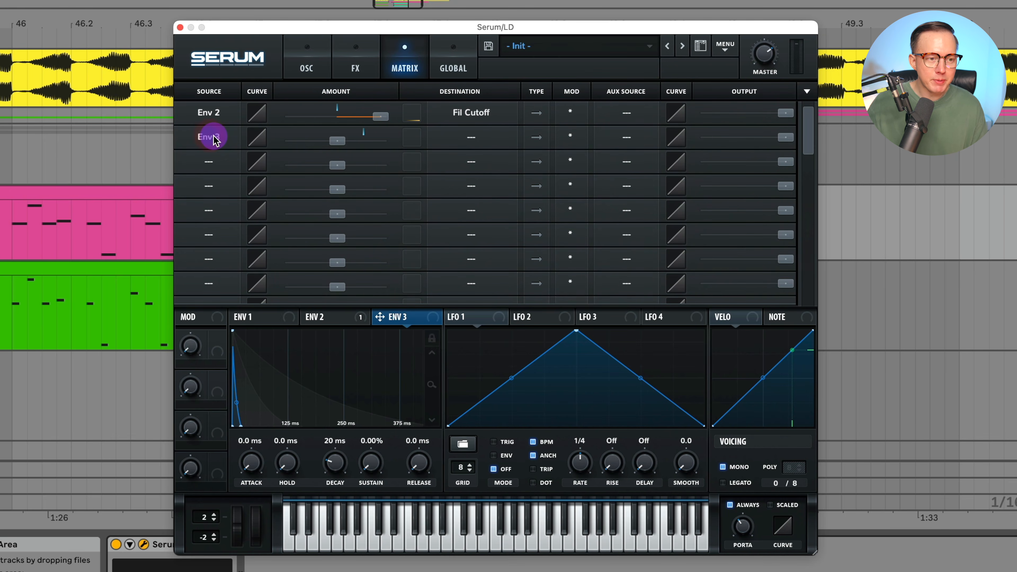
{"action": "left_click", "coordinate": [212, 137]}
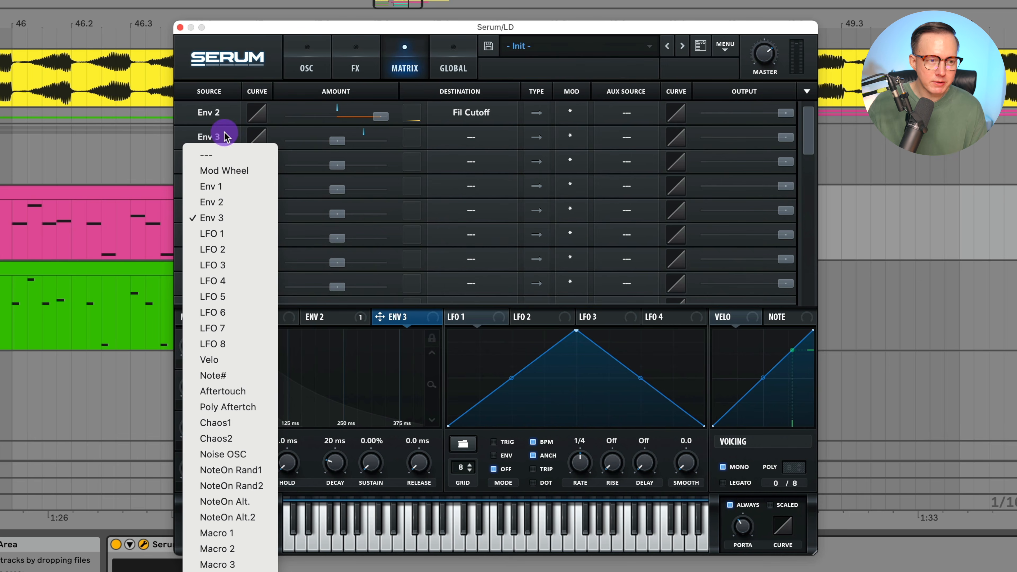
{"action": "left_click", "coordinate": [225, 136]}
{"action": "left_click", "coordinate": [210, 136]}
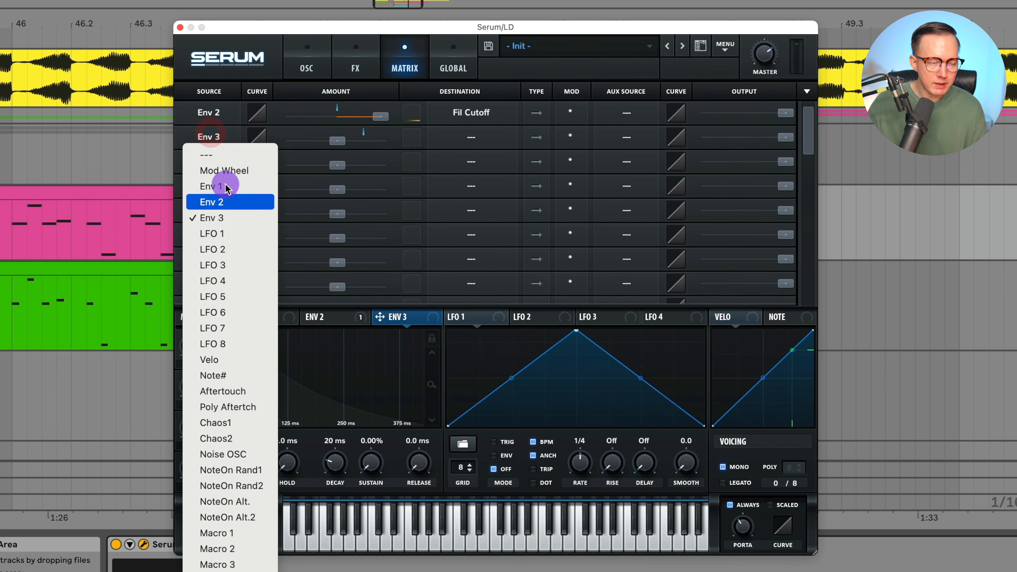
- Route Envelope 3 to the global master tuning with a modulation amount of 25, and play the notes
{"action": "left_click", "coordinate": [476, 137]}
{"action": "left_click", "coordinate": [474, 138]}
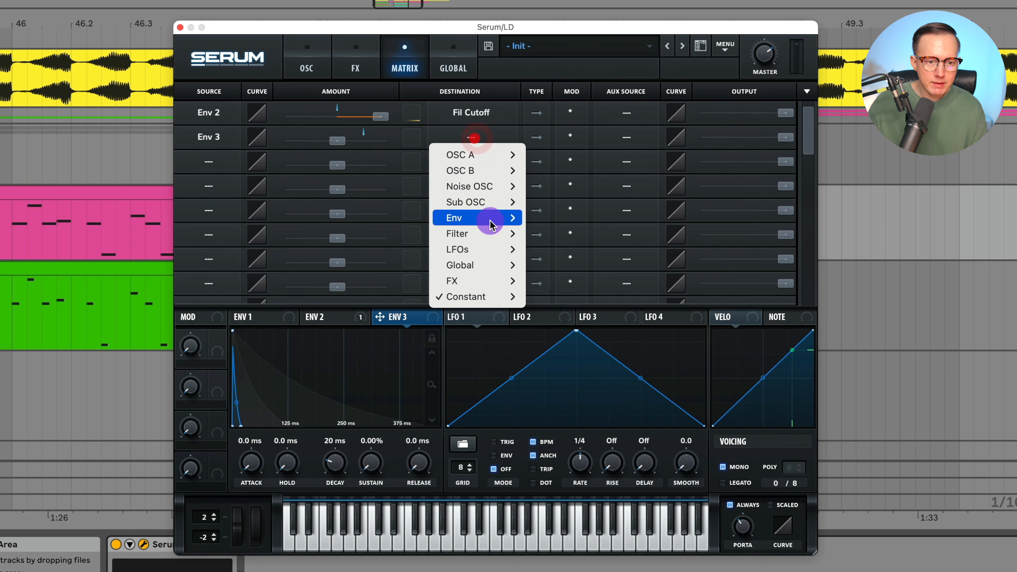
{"action": "mouse_move", "coordinate": [477, 265]}
{"action": "left_click", "coordinate": [571, 268]}
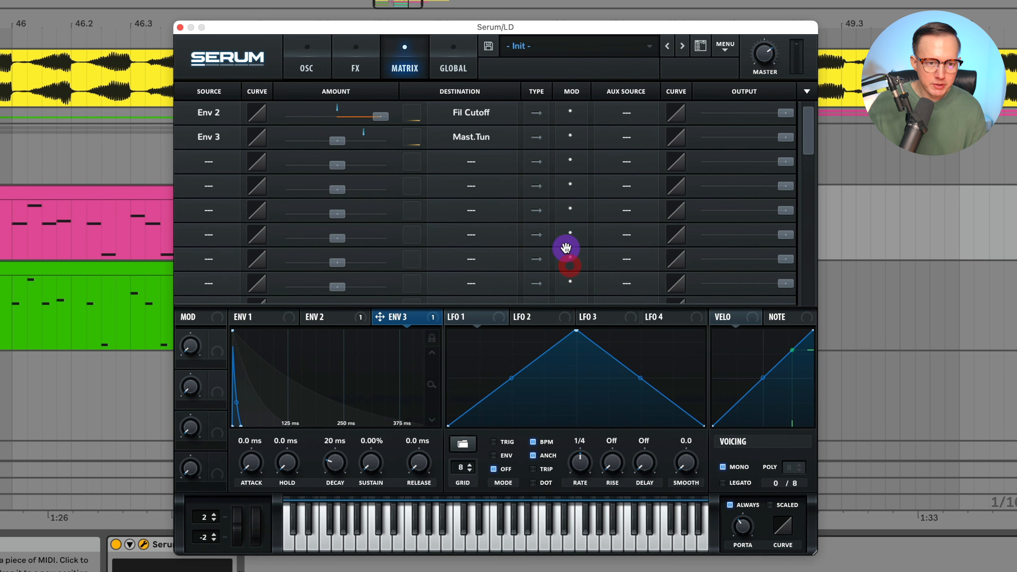
{"action": "left_click_drag", "start_coordinate": [338, 141], "coordinate": [347, 141]}
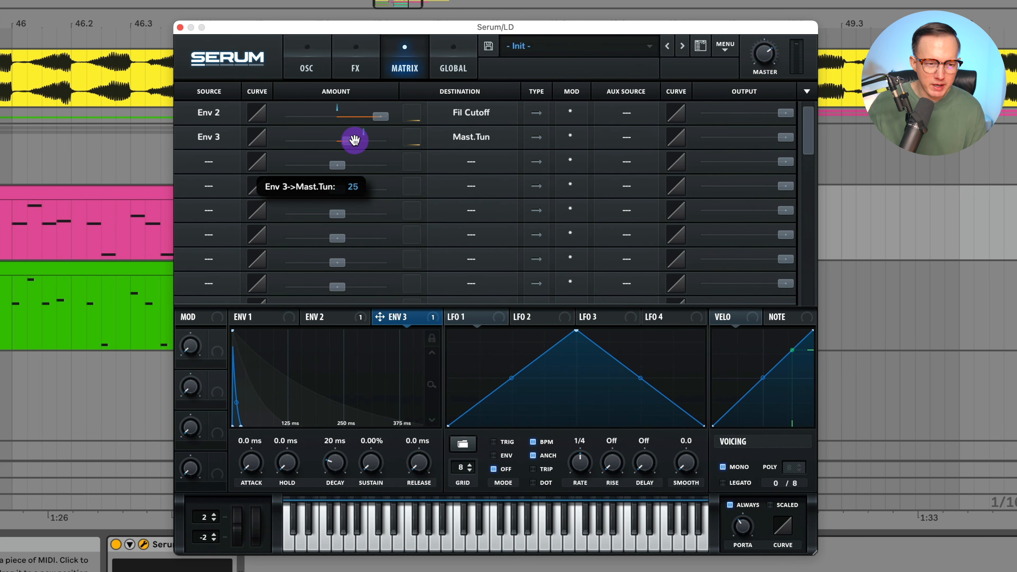
{"action": "key", "text": "space"}
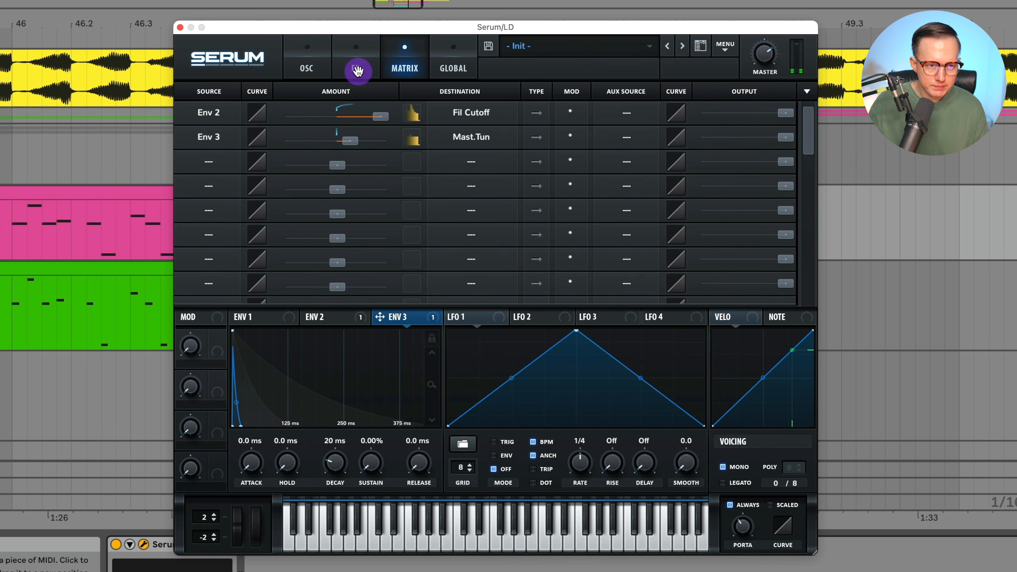
- Enable the compressor and the SoftClip distortion in the effects rack, and check the distortion's drive
{"action": "left_click", "coordinate": [358, 70]}
{"action": "left_click", "coordinate": [191, 99]}
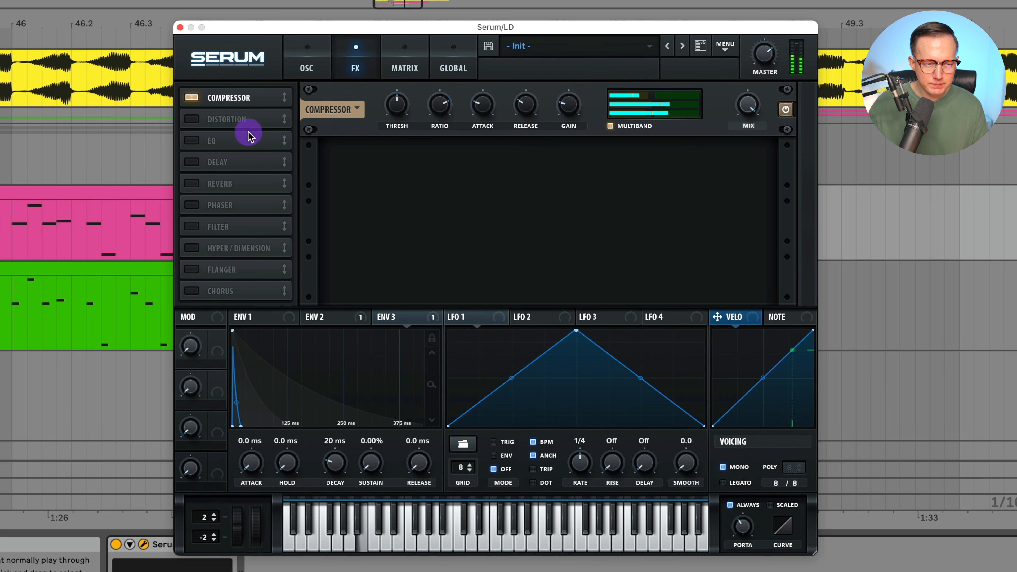
{"action": "left_click", "coordinate": [192, 121]}
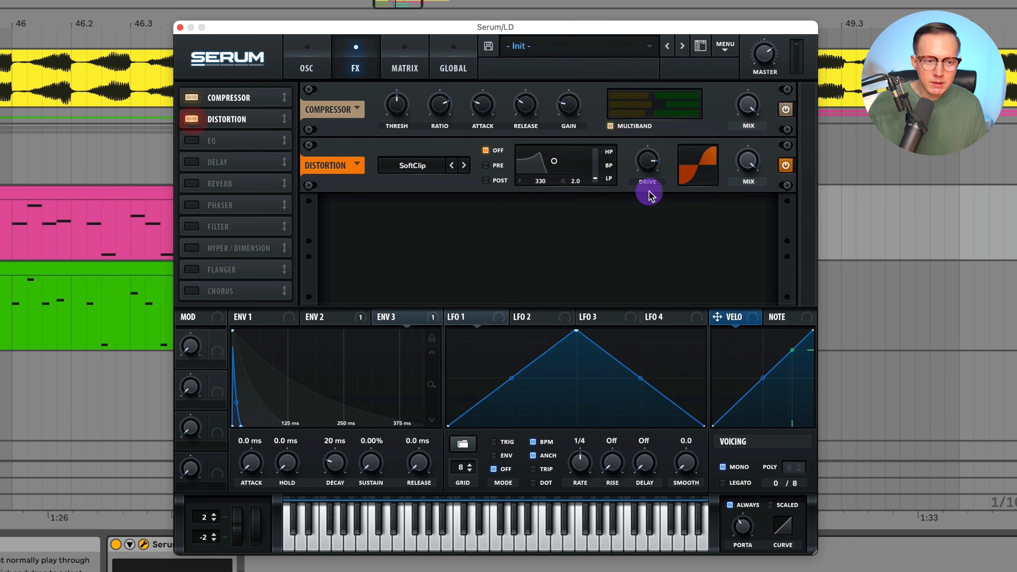
{"action": "left_click_drag", "start_coordinate": [652, 189], "coordinate": [649, 176]}
{"action": "mouse_move", "coordinate": [649, 169]}
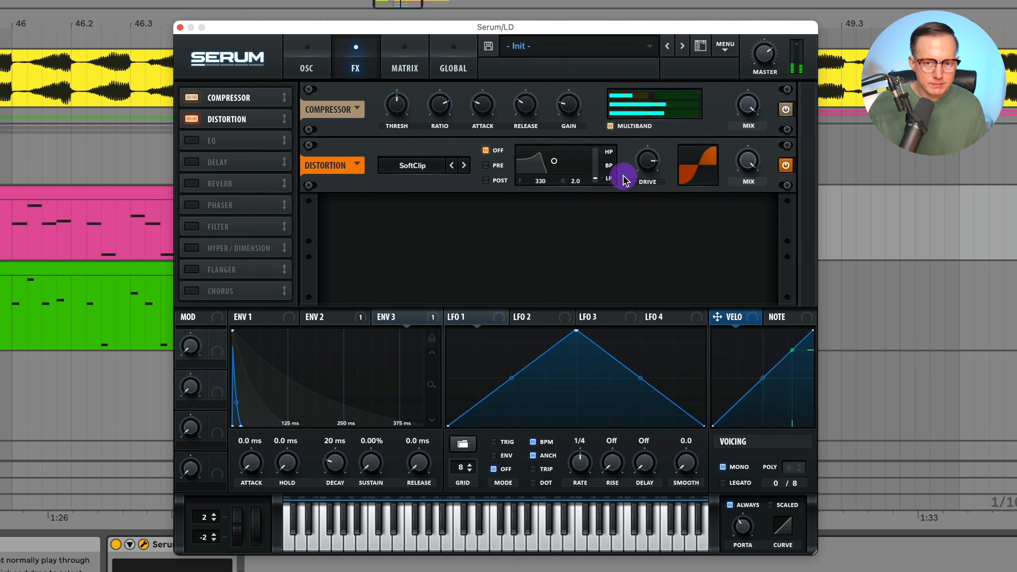
- Enable the EQ, check its band frequencies and upper-band gain, and compare it on and off during playback
{"action": "left_click", "coordinate": [194, 140]}
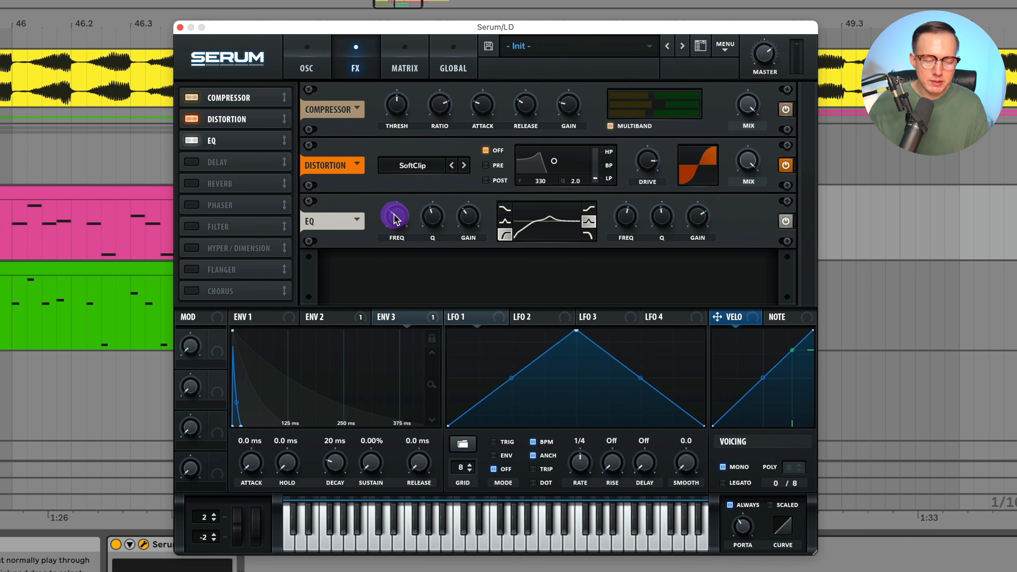
{"action": "mouse_move", "coordinate": [395, 220]}
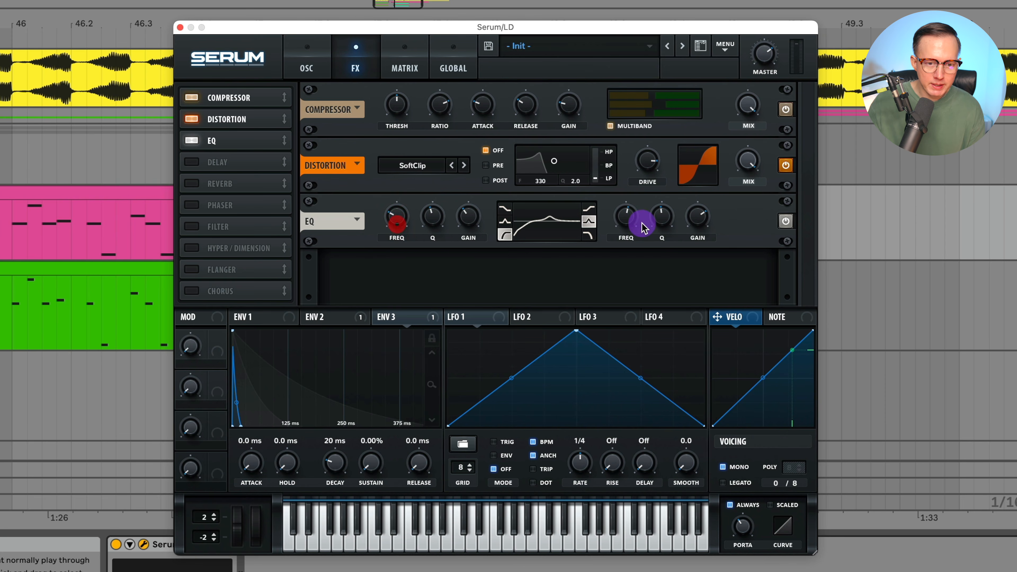
{"action": "mouse_move", "coordinate": [627, 225]}
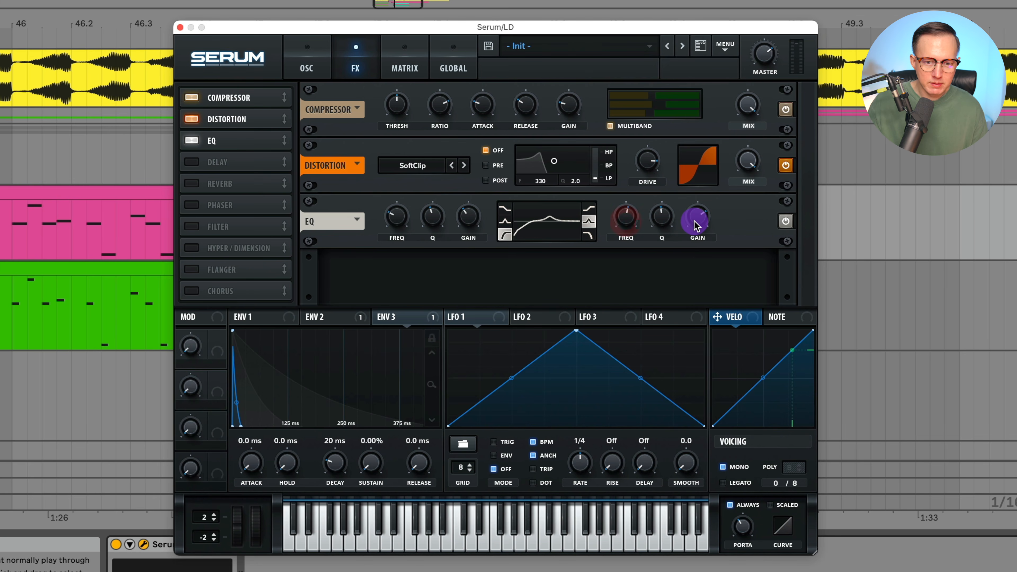
{"action": "mouse_move", "coordinate": [697, 227]}
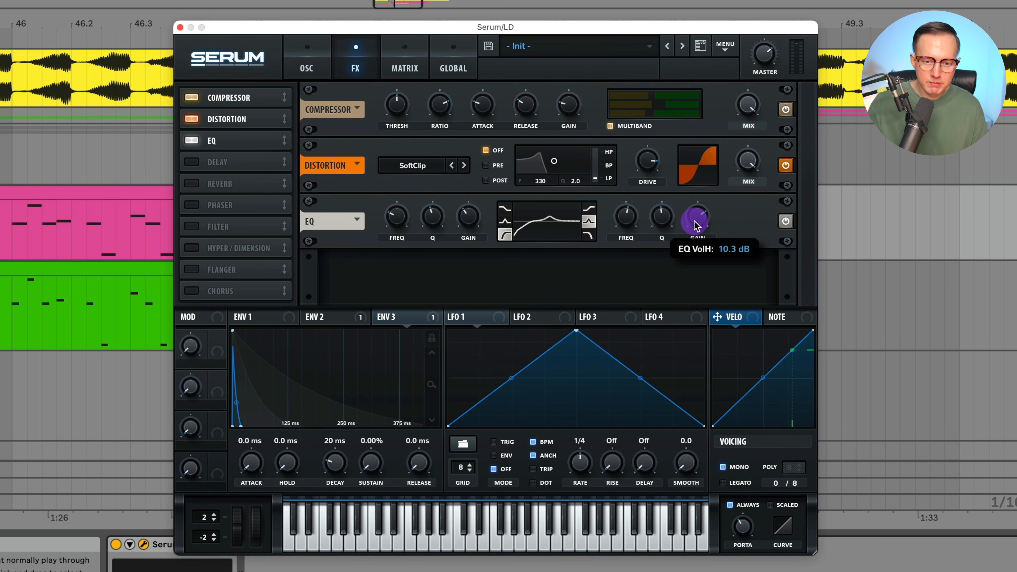
{"action": "key", "text": "space"}
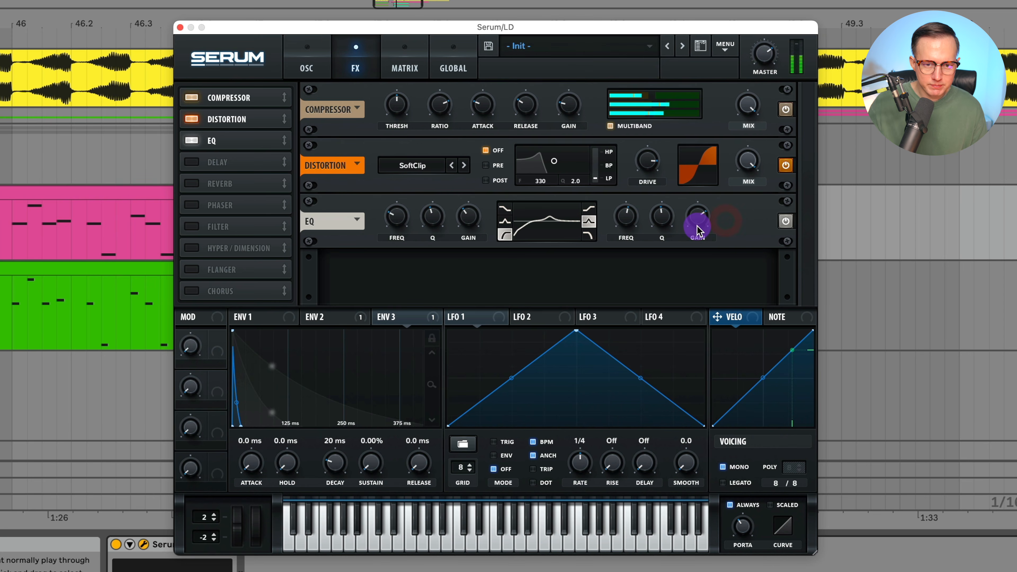
{"action": "left_click", "coordinate": [785, 221]}
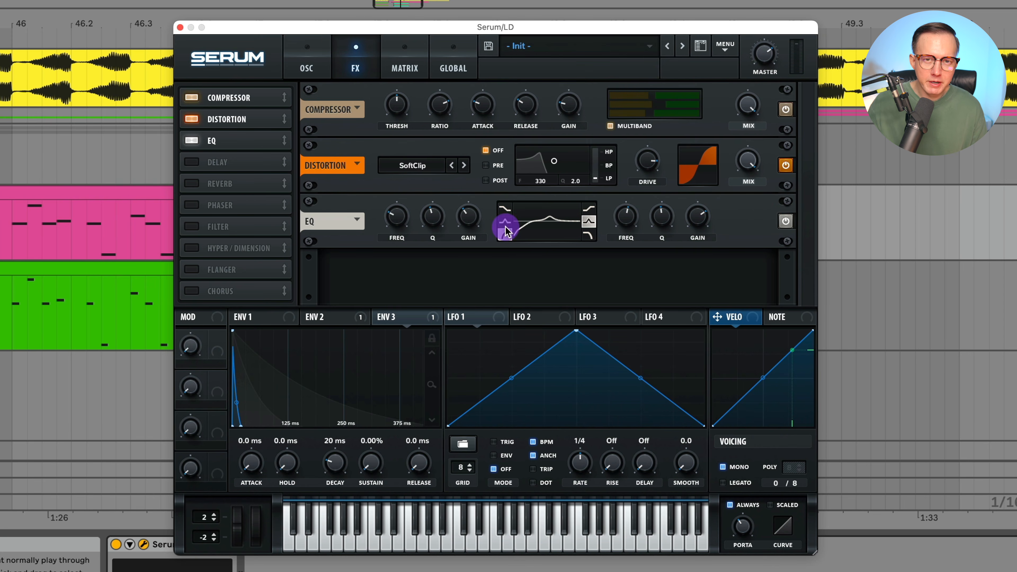
- Enable the delay, compare it on and off during playback, and enable the Hall reverb
{"action": "left_click", "coordinate": [191, 163]}
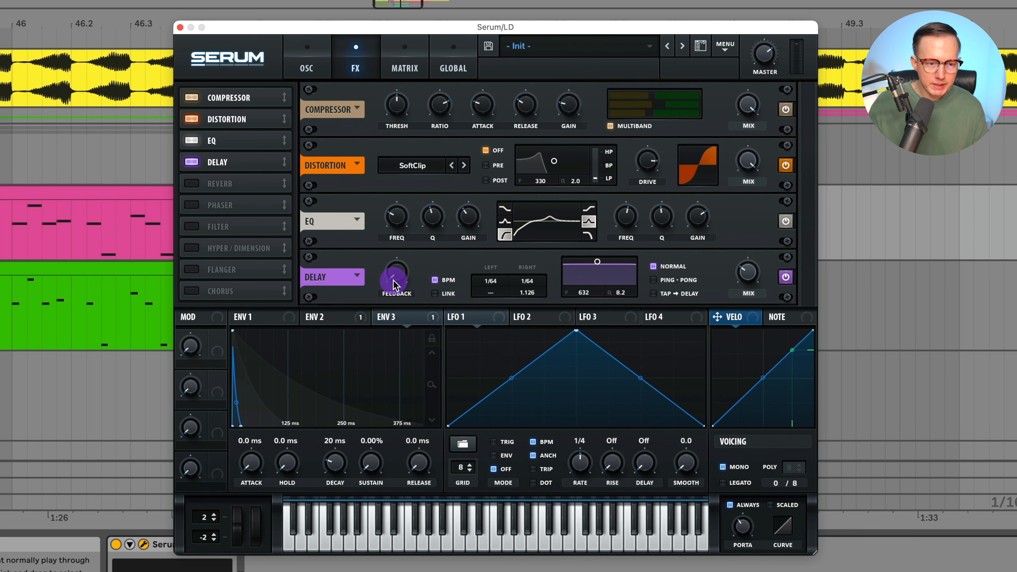
{"action": "mouse_move", "coordinate": [398, 273]}
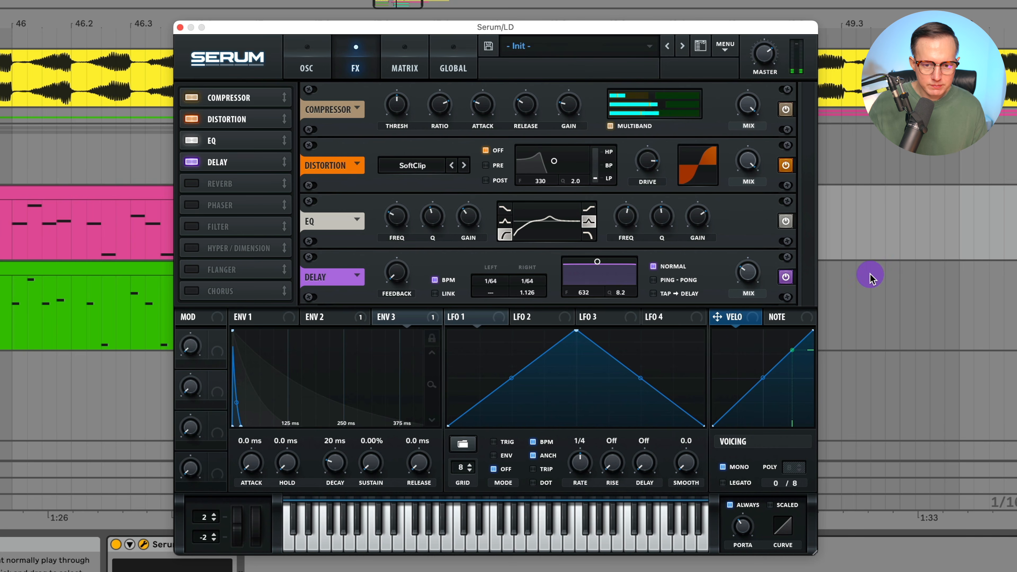
{"action": "left_click", "coordinate": [786, 278]}
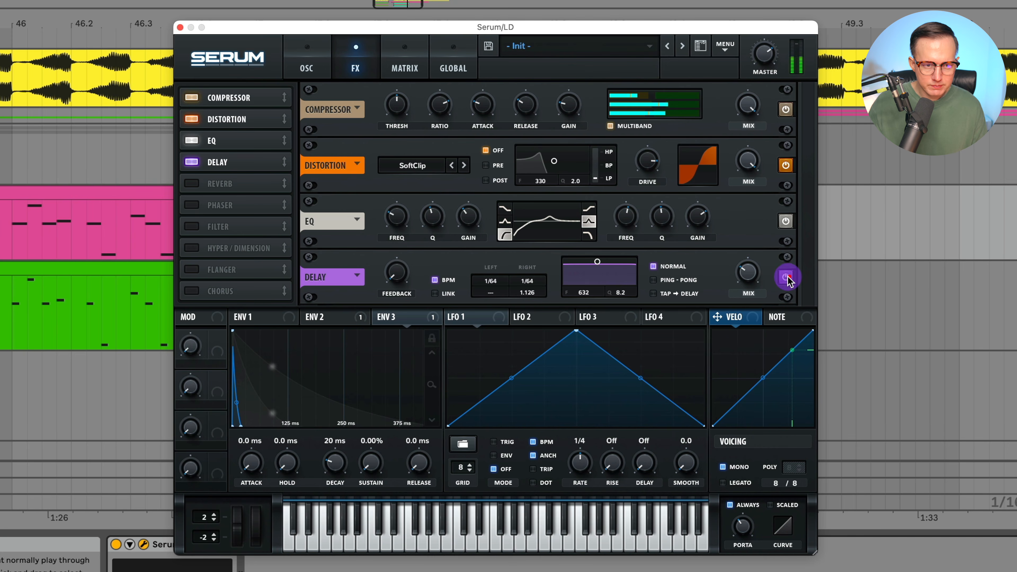
{"action": "left_click", "coordinate": [191, 183]}
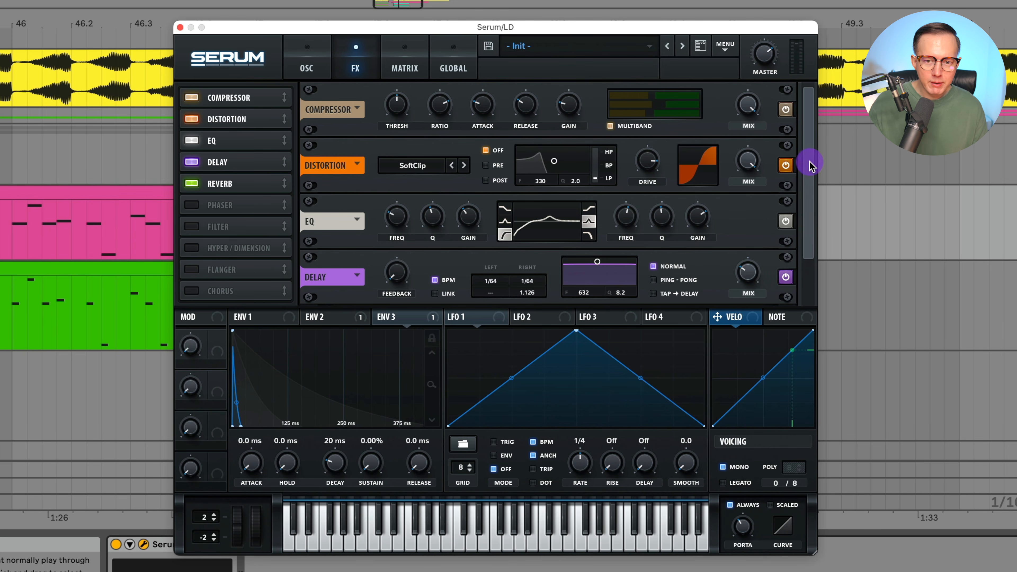
{"action": "left_click_drag", "start_coordinate": [810, 164], "coordinate": [806, 249]}
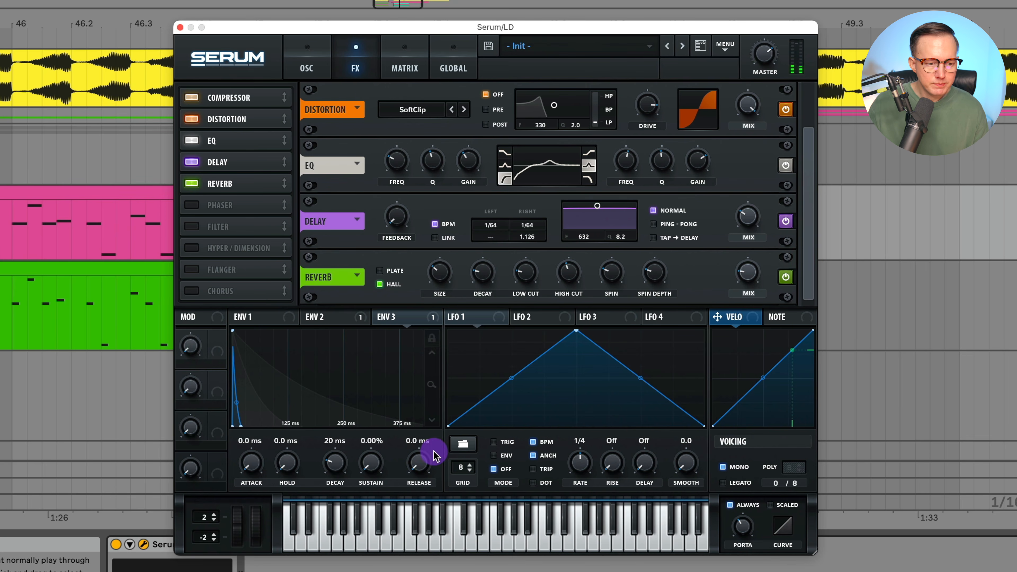
- Play the looped section in the arrangement and mute the High Saw and Low saw tracks to compare the layers
{"action": "scroll", "coordinate": [1001, 311], "scroll_direction": "up", "scroll_amount": 3}
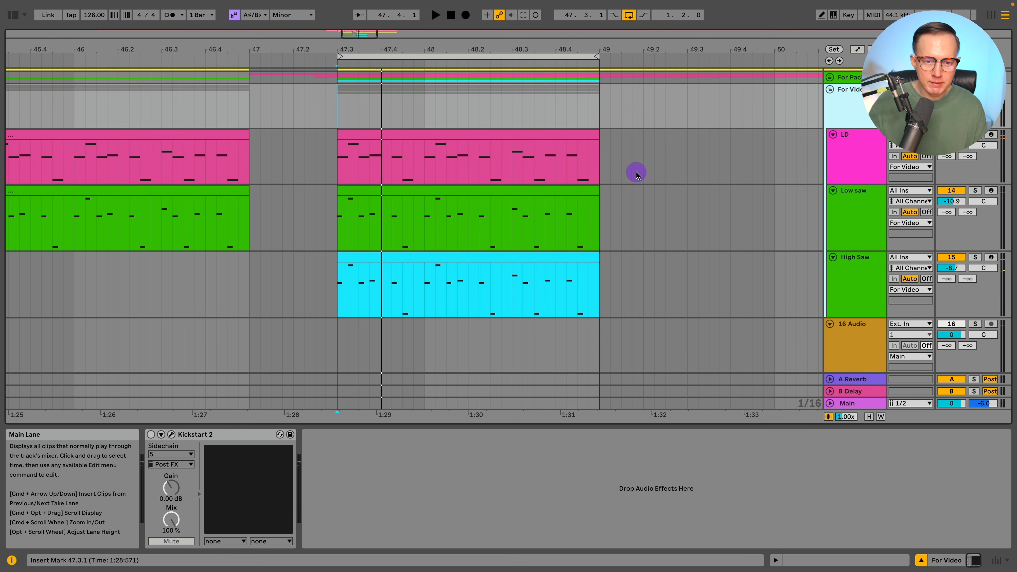
{"action": "key", "text": "space"}
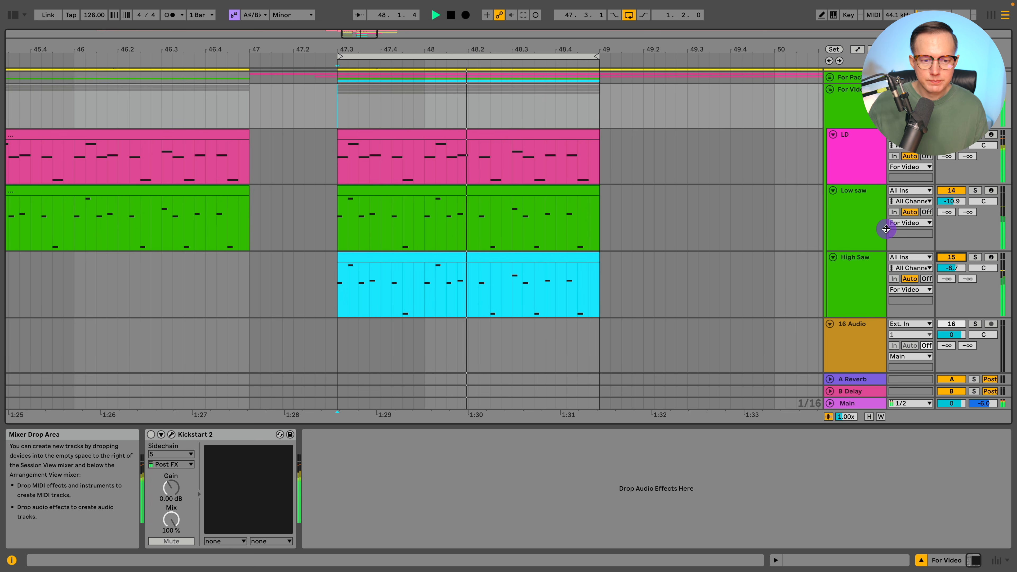
{"action": "left_click", "coordinate": [946, 257]}
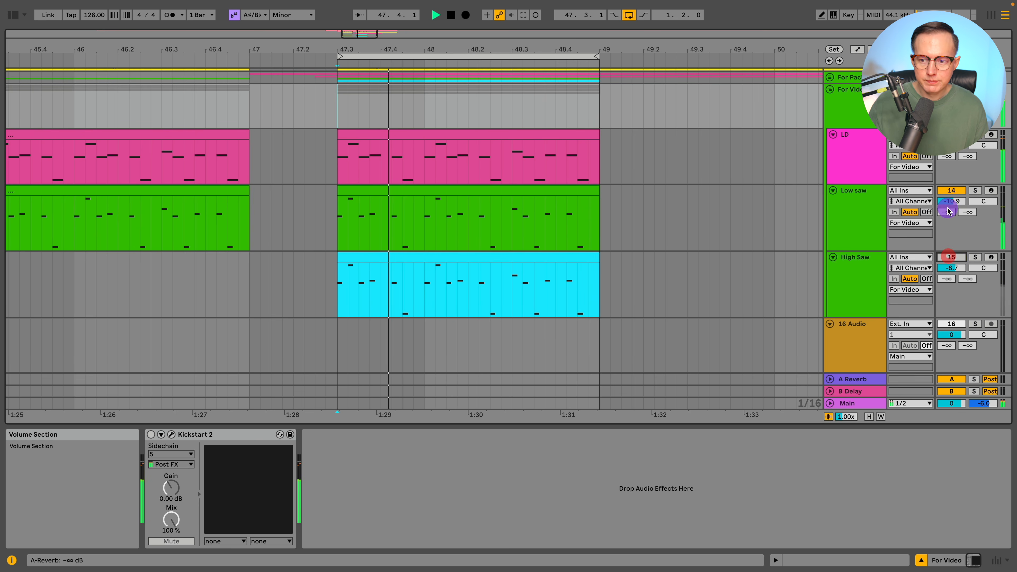
{"action": "left_click", "coordinate": [952, 191]}
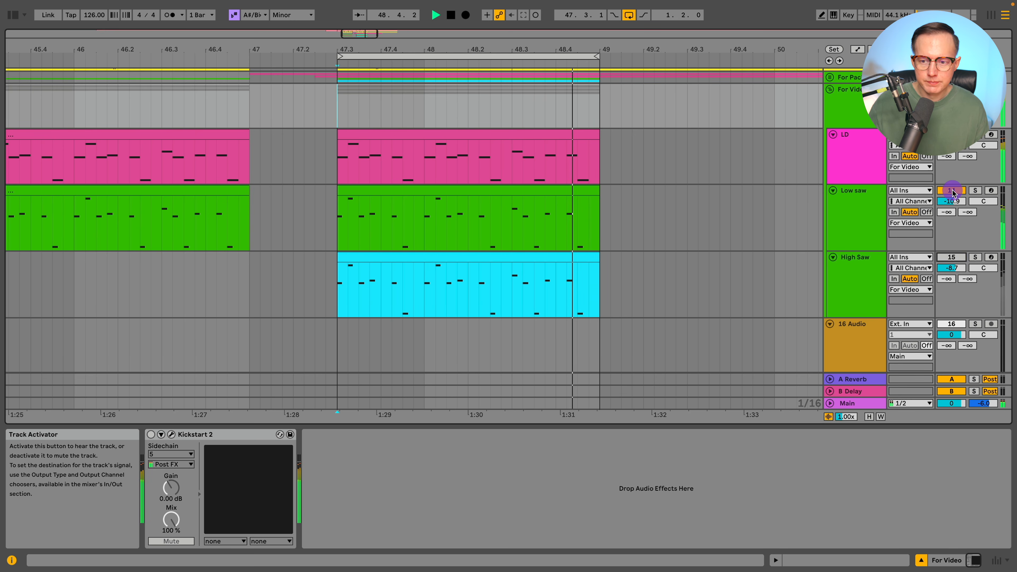